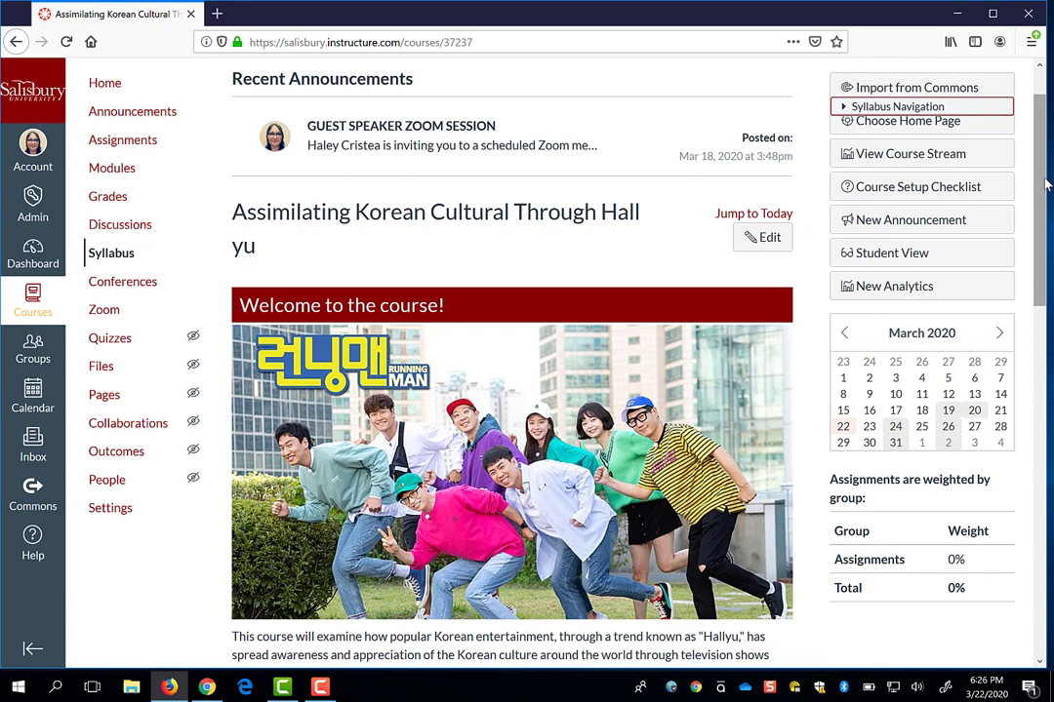
# - Enable Panopto Recordings in the course navigation settings, save the change, and open the Panopto Recordings page
pyautogui.click(105, 518)
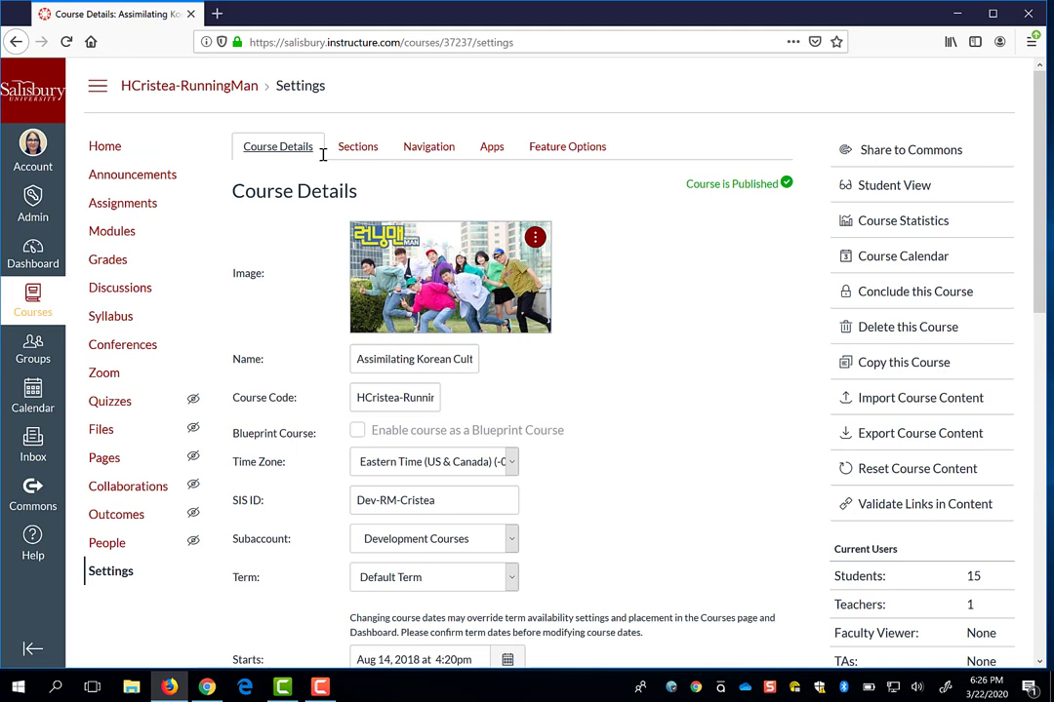
pyautogui.click(446, 156)
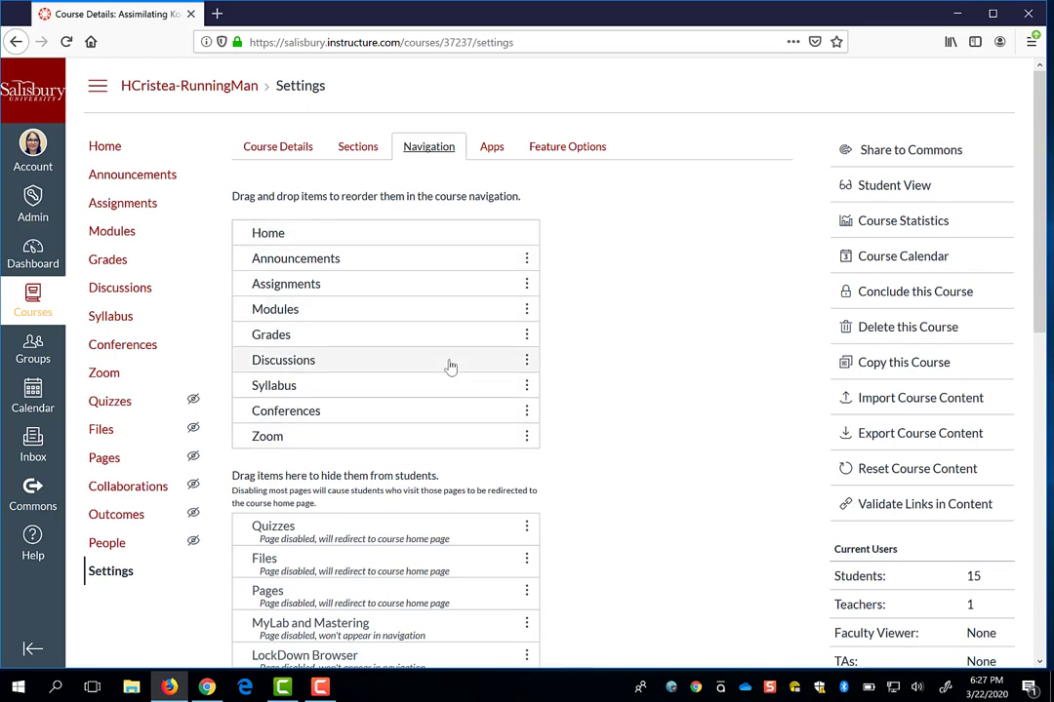
pyautogui.scroll(-5, 451, 366)
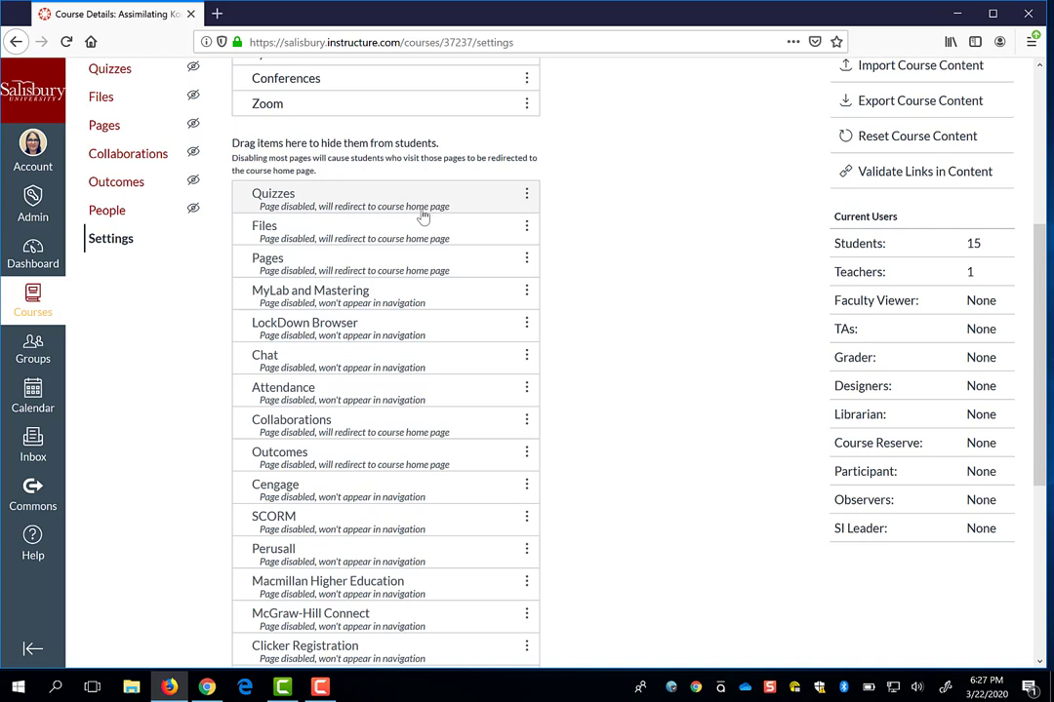
pyautogui.scroll(-5, 501, 549)
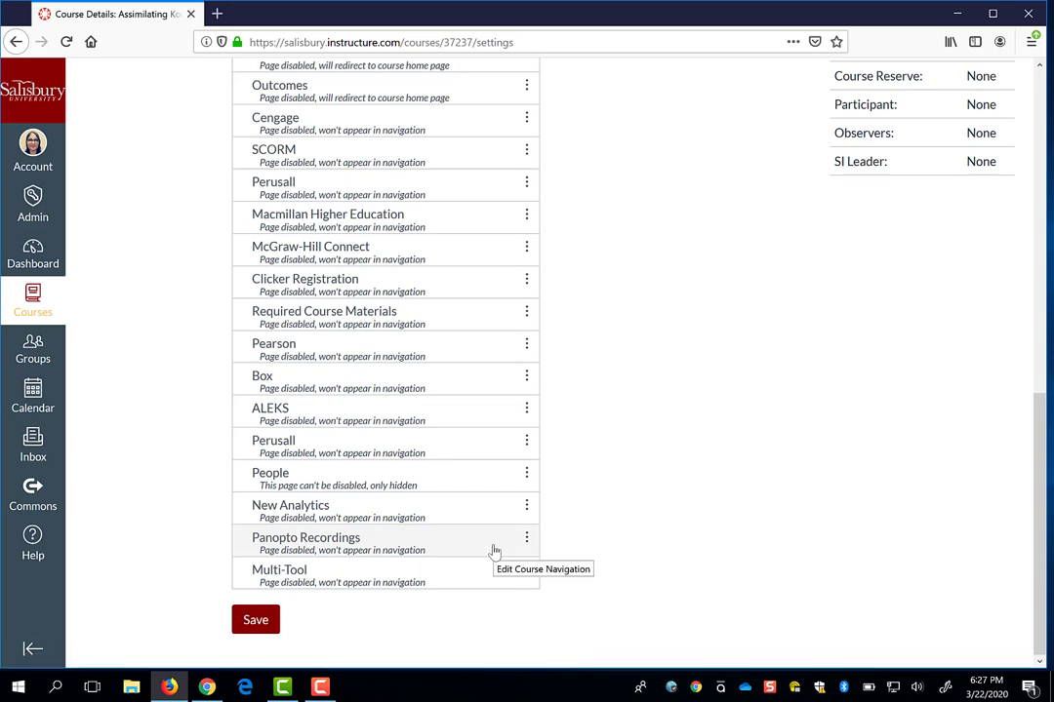
pyautogui.moveTo(243, 547); pyautogui.dragTo(527, 422)
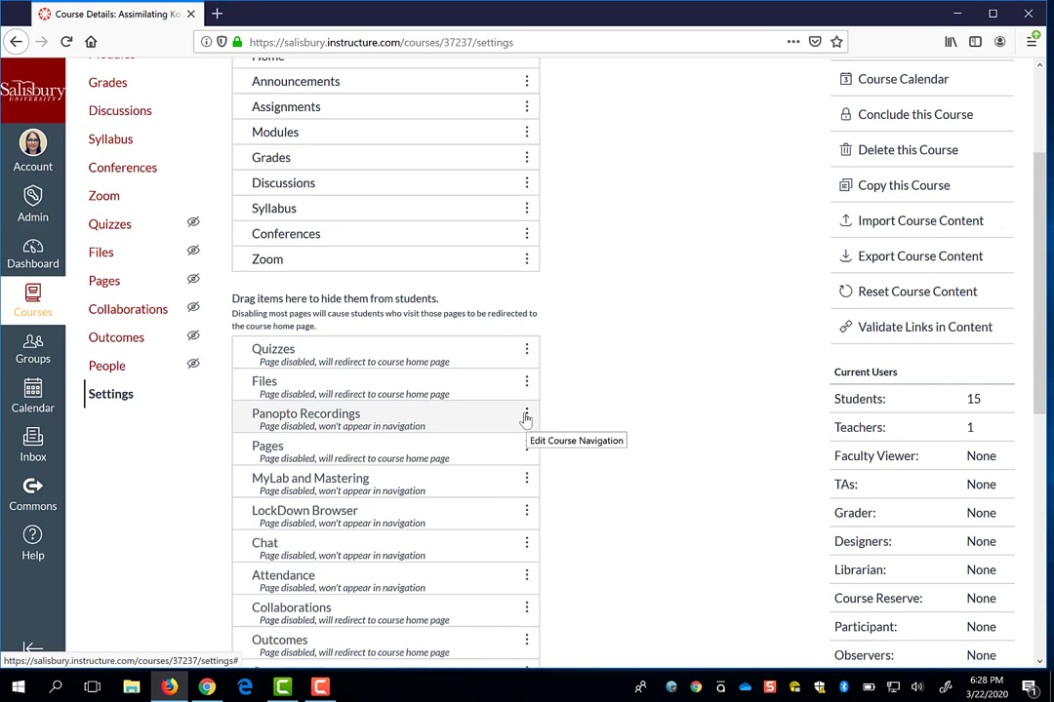
pyautogui.click(526, 417)
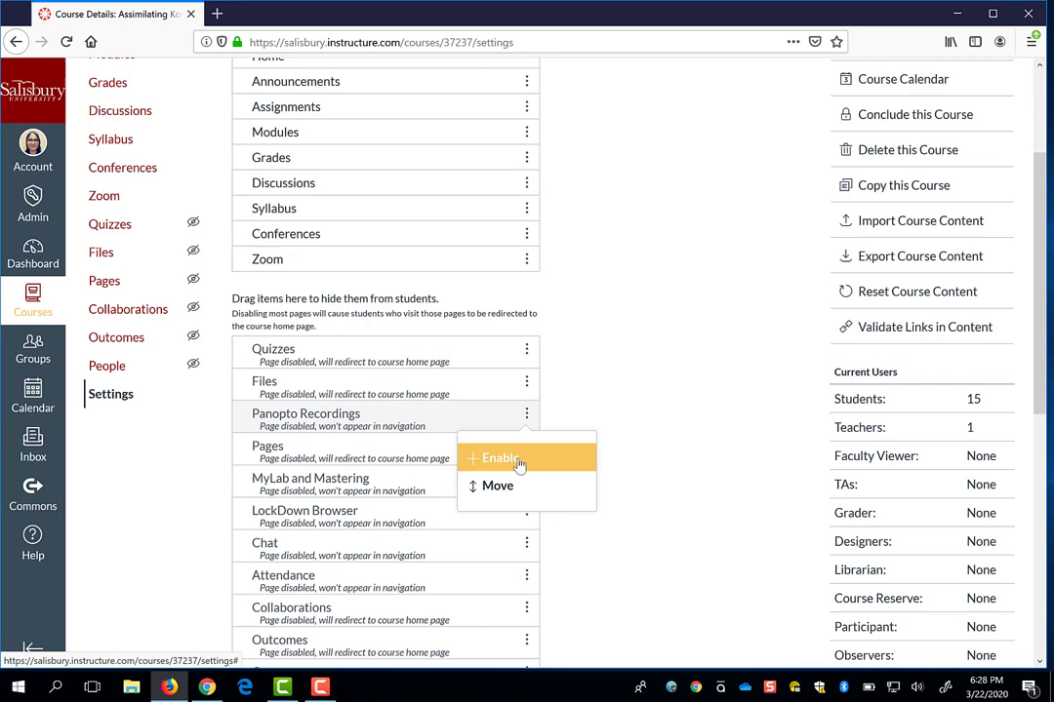
pyautogui.click(518, 460)
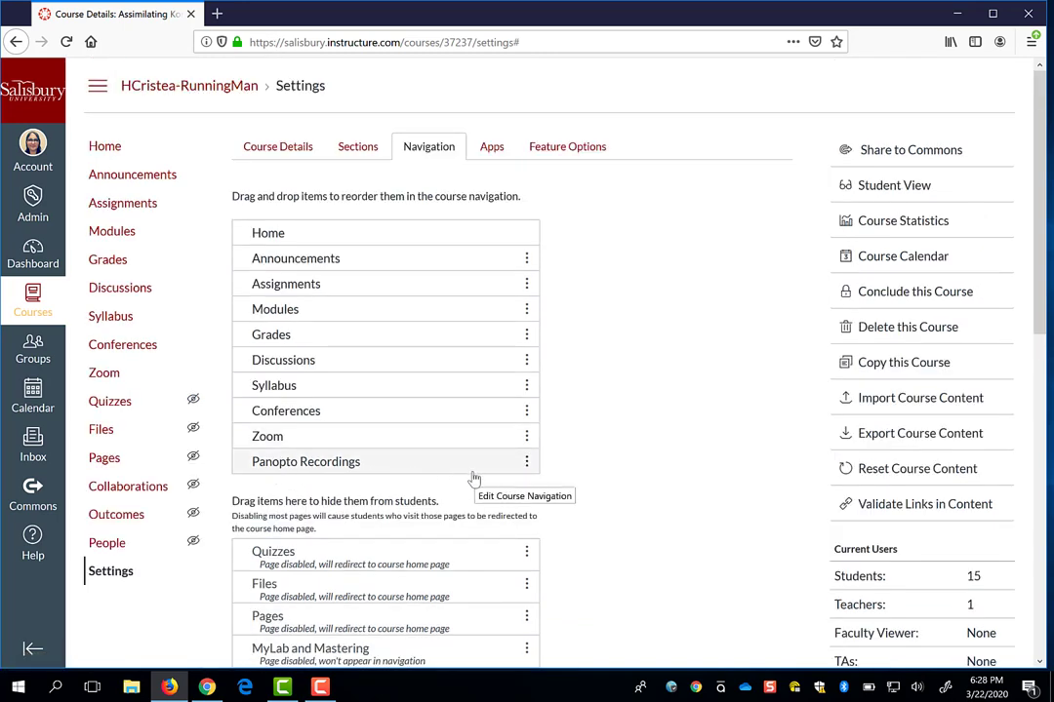
pyautogui.scroll(-10, 623, 468)
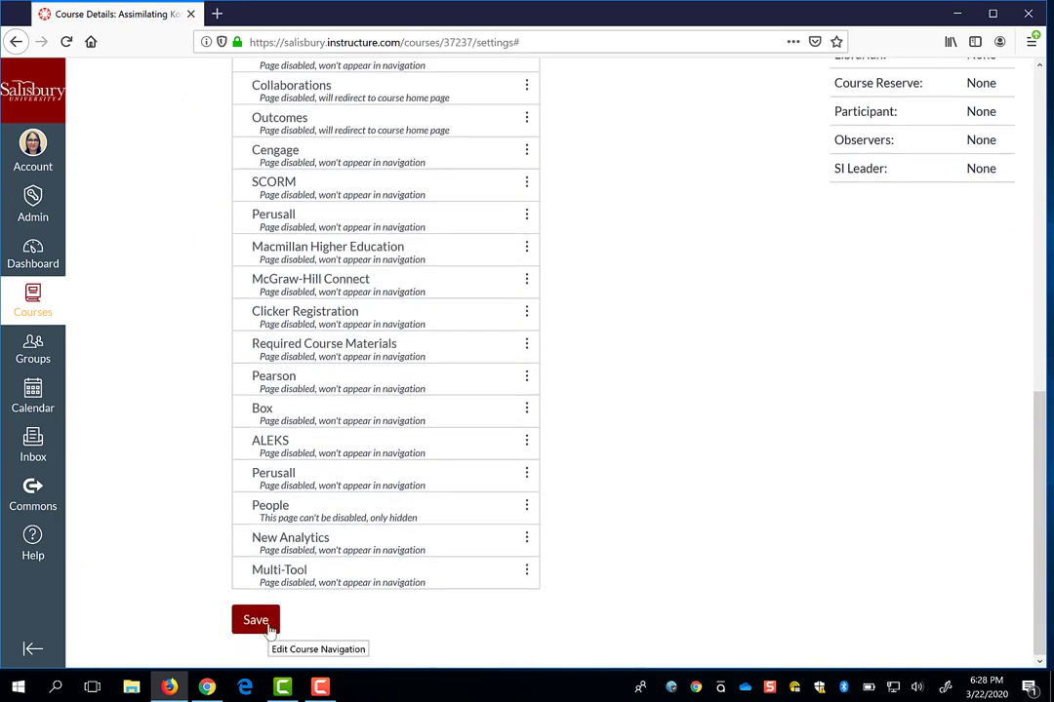
pyautogui.click(267, 626)
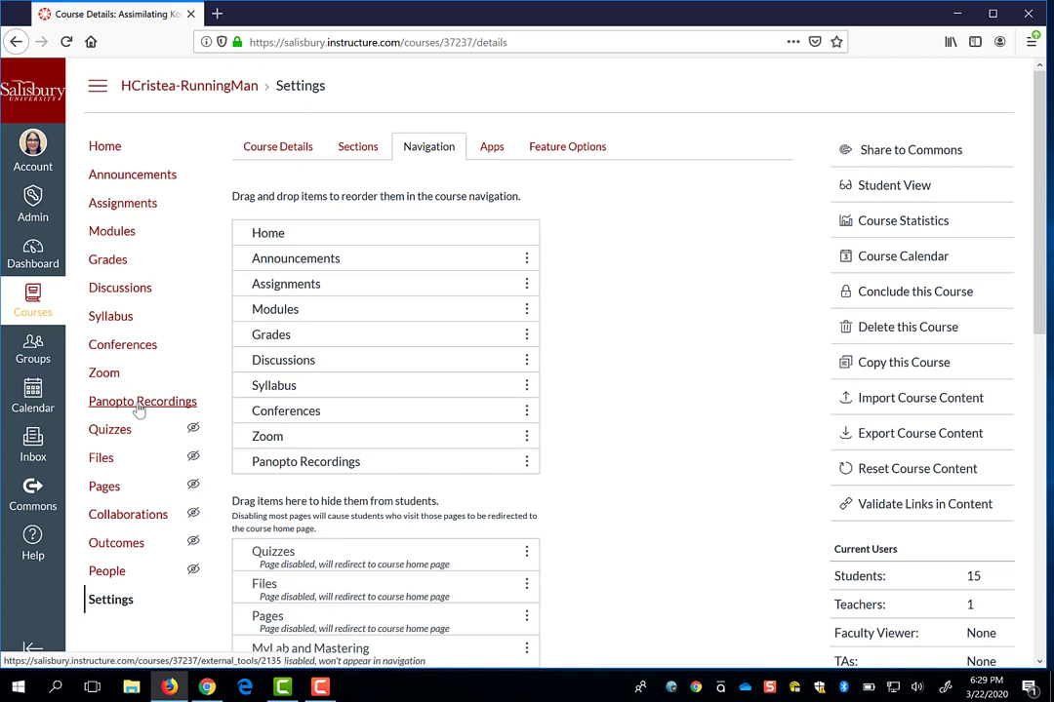
pyautogui.click(140, 409)
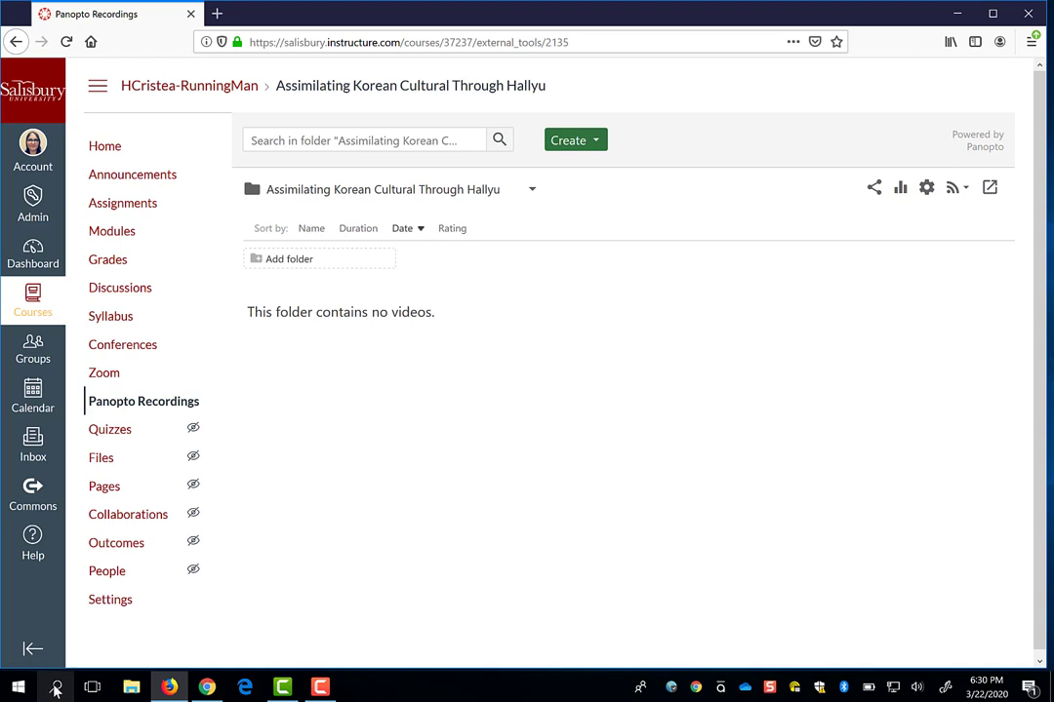
# - Open Software Center, find the Panopto Recorder application, and view its installation details
pyautogui.click(57, 688)
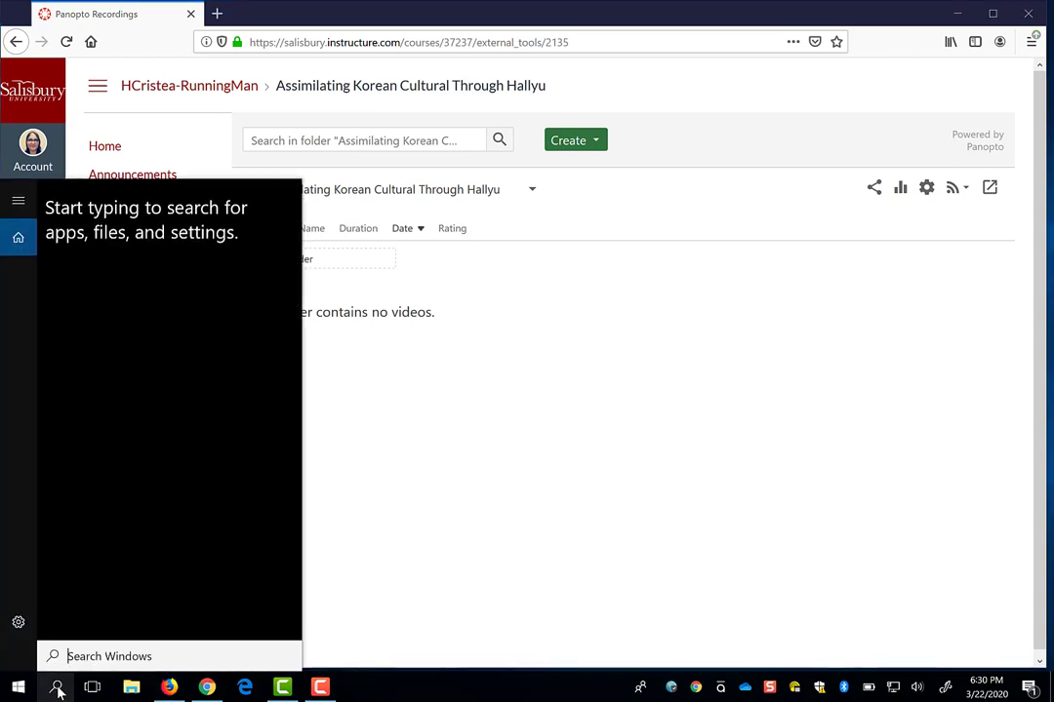
pyautogui.write('software center')
pyautogui.click(153, 278)
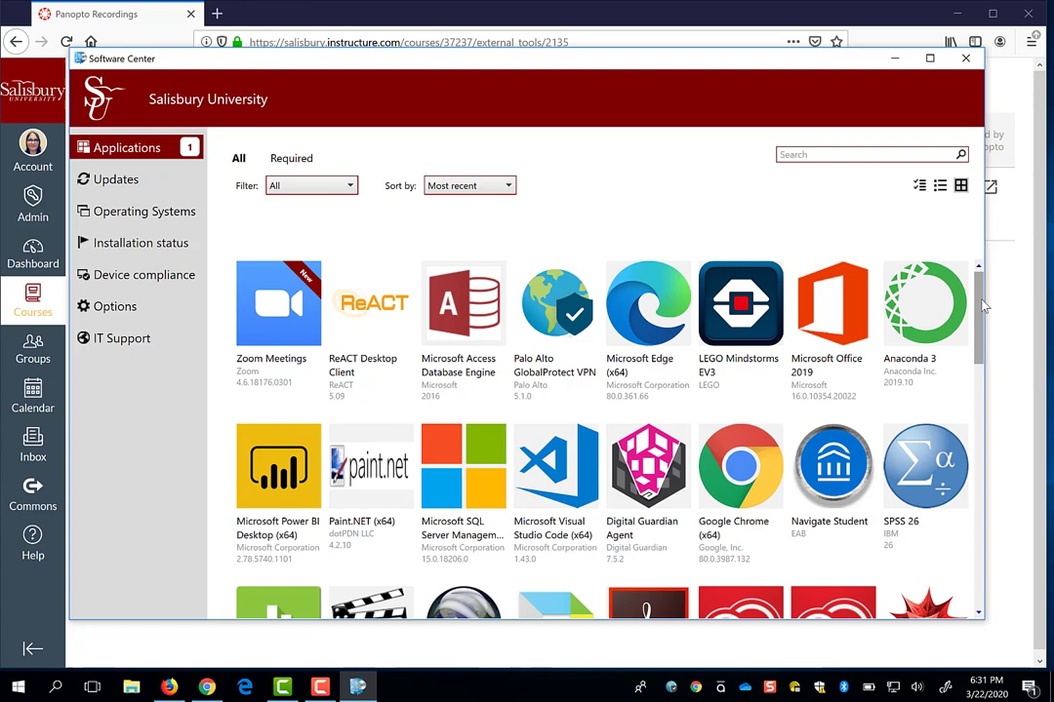
pyautogui.scroll(-10, 833, 354)
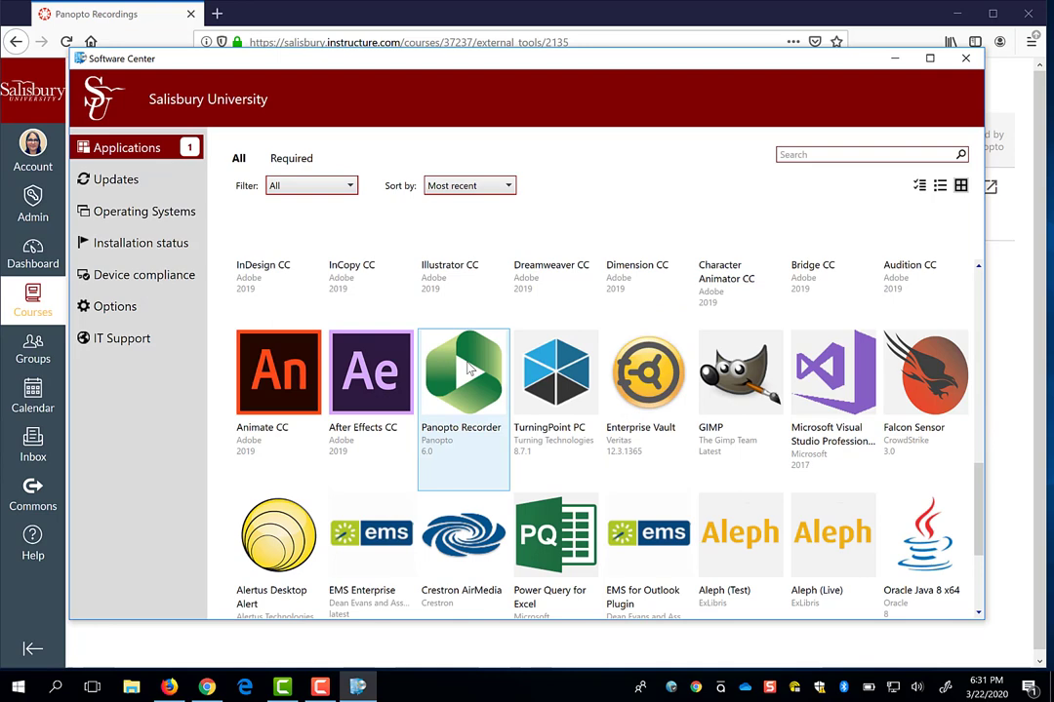
pyautogui.click(470, 367)
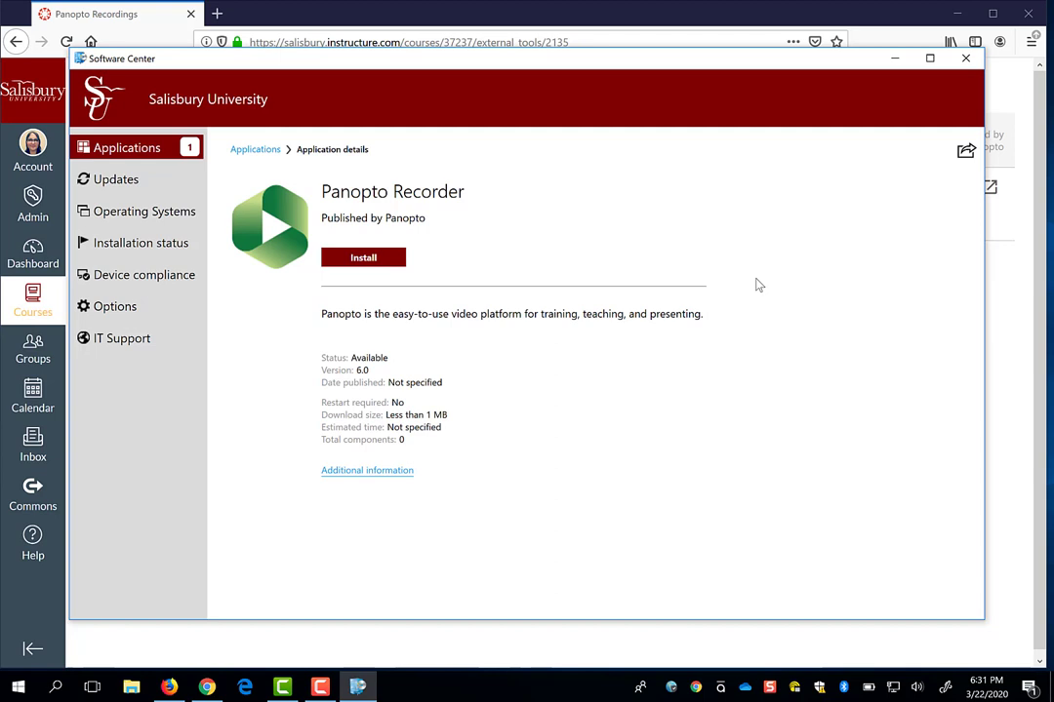
pyautogui.click(127, 147)
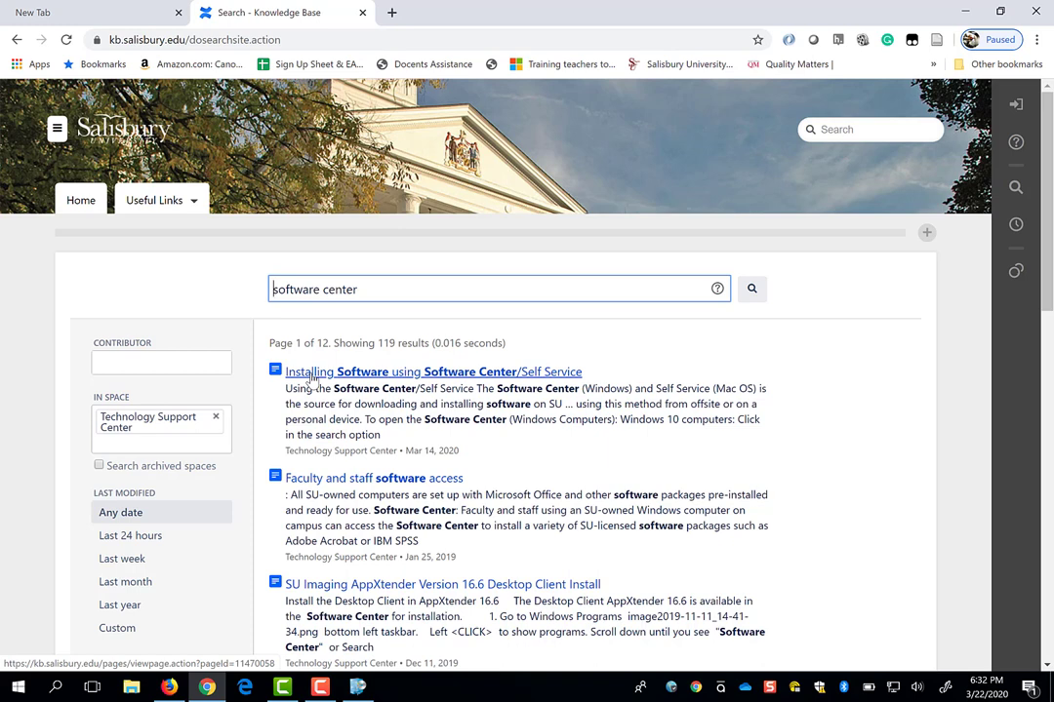
# - Return to the course's Panopto Recordings page and launch Panopto Recorder to record a new session
pyautogui.hotkey('alt', 'Tab')
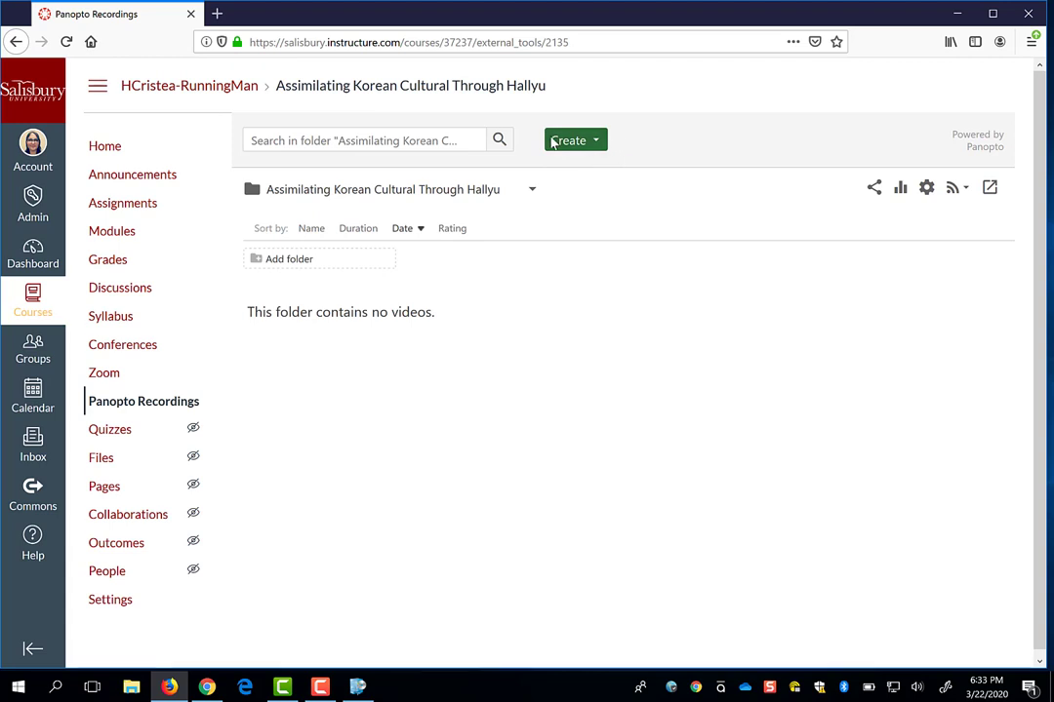
pyautogui.click(598, 143)
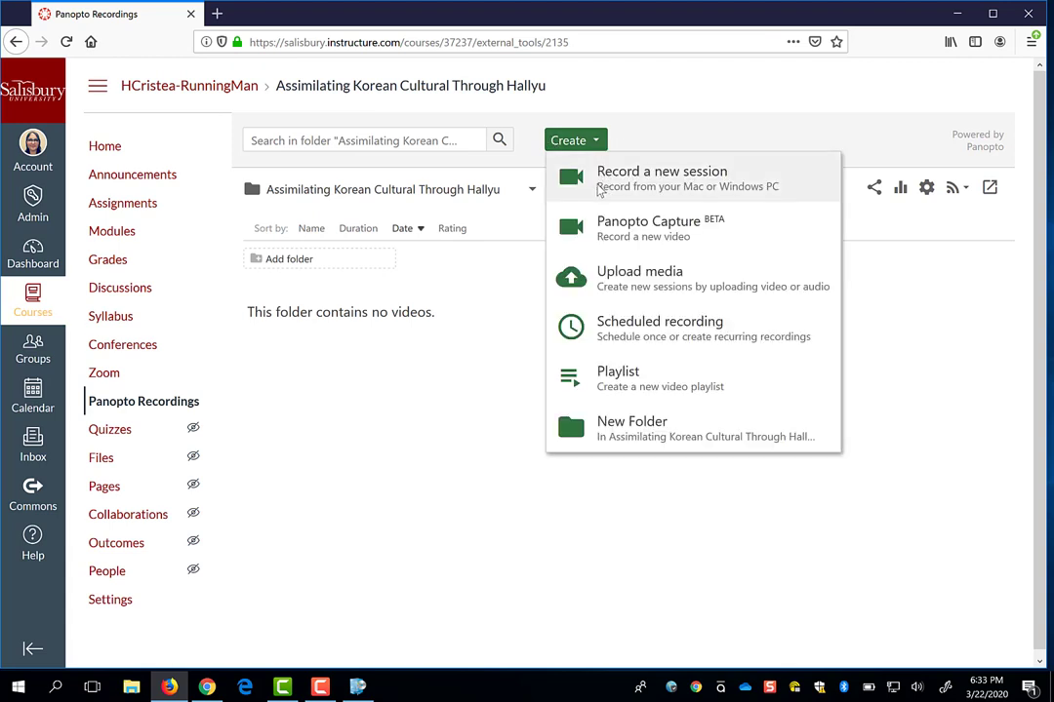
pyautogui.click(600, 190)
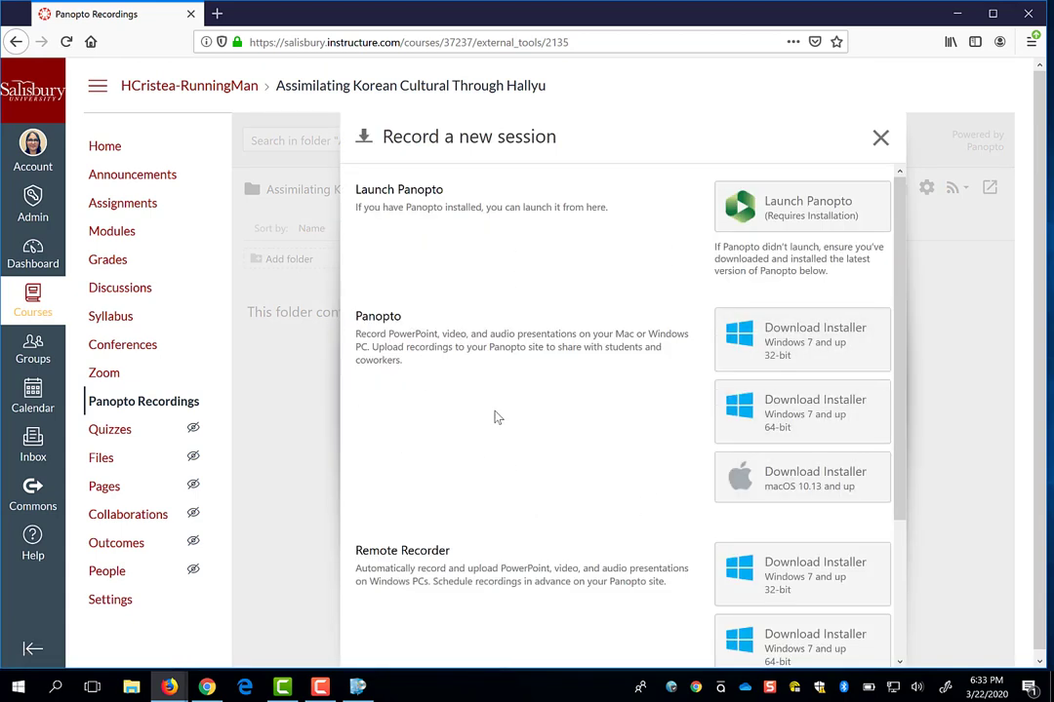
pyautogui.click(741, 212)
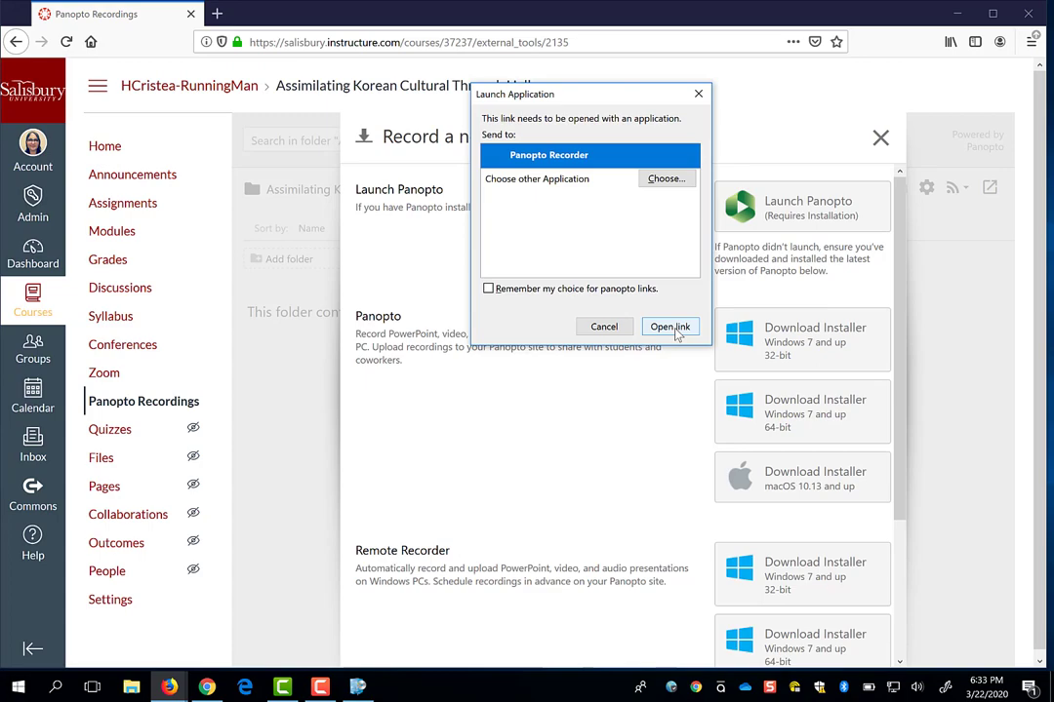
pyautogui.click(671, 327)
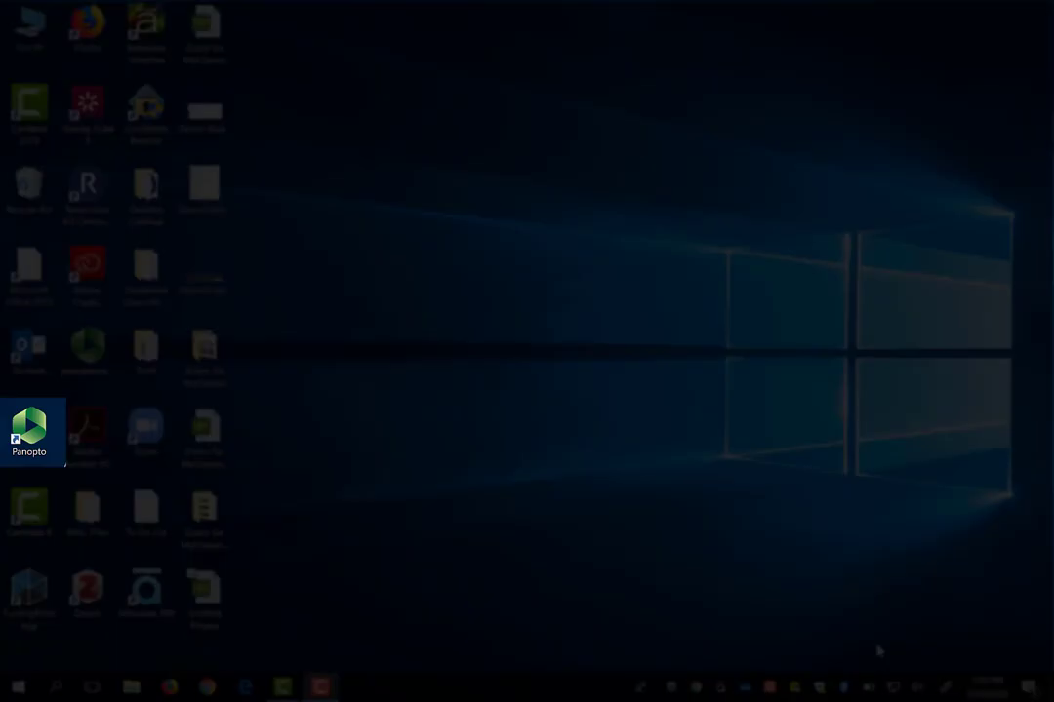
# - Start Panopto from the desktop, sign in to salisbury.hosted.panopto.com through MyClasses Canvas, and allow the site to open Panopto Recorder
pyautogui.doubleClick(29, 429)
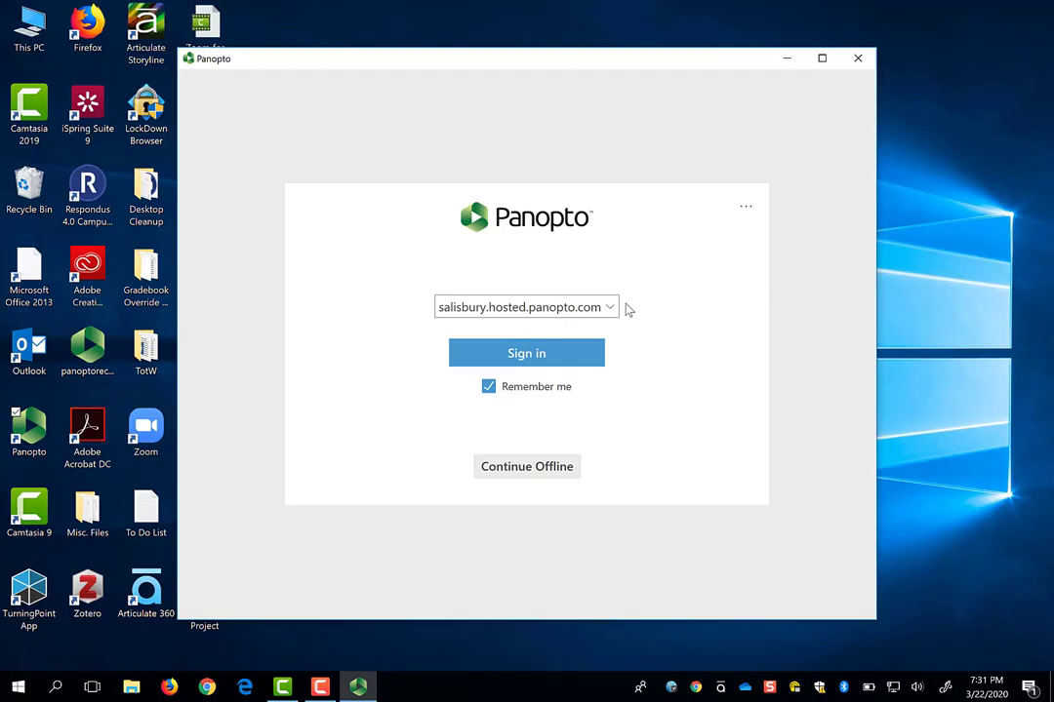
pyautogui.click(532, 357)
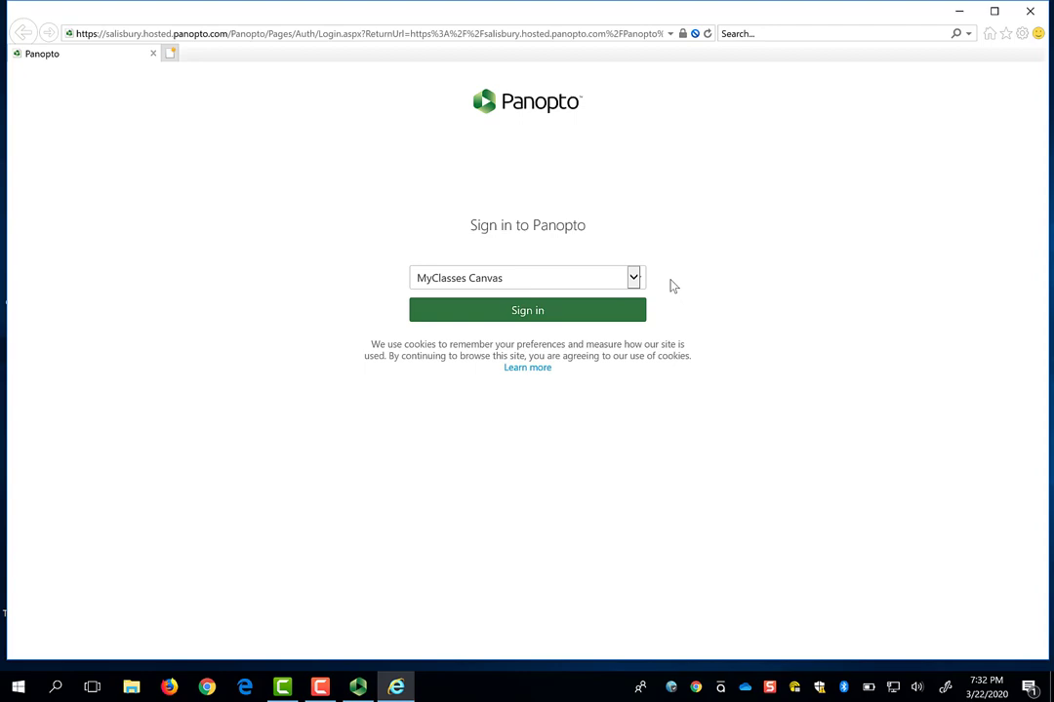
pyautogui.click(543, 312)
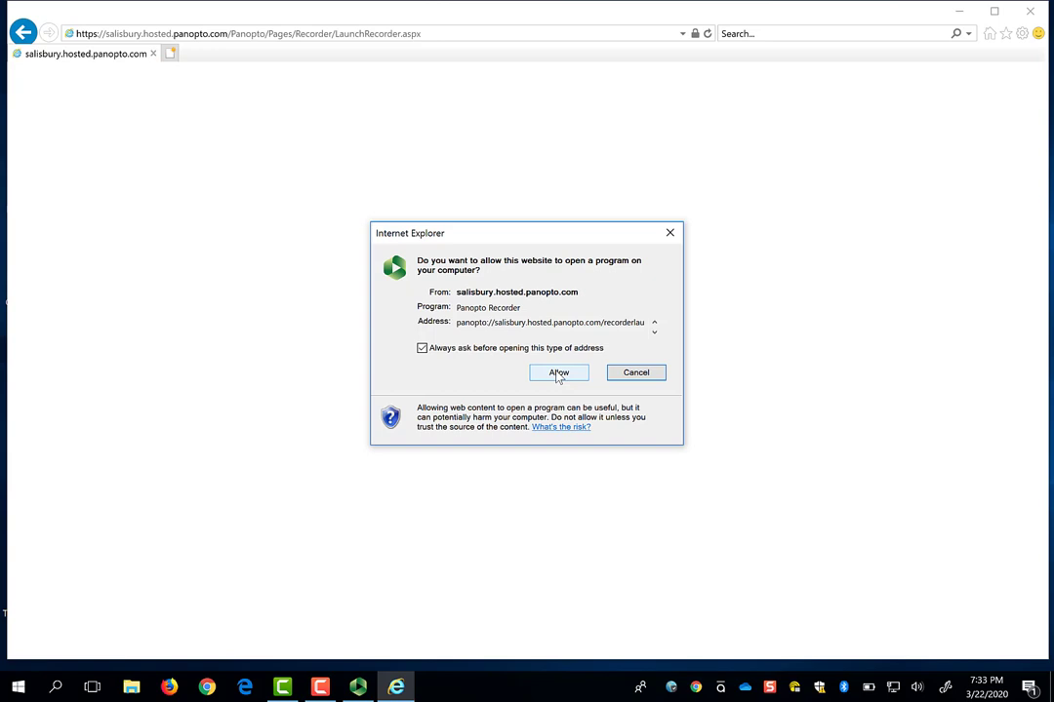
pyautogui.click(558, 373)
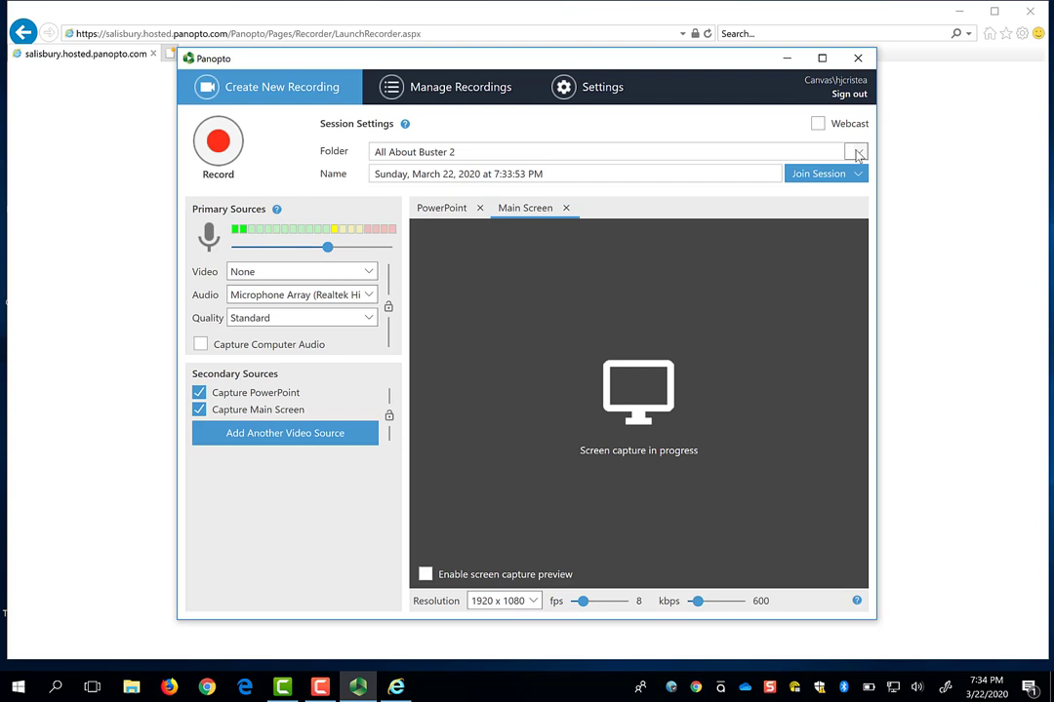
# - Set the recording folder to Assimilating Korean Cultural Through Hallyu and name the session "Lecture for Week 1 (Topic)"
pyautogui.click(857, 154)
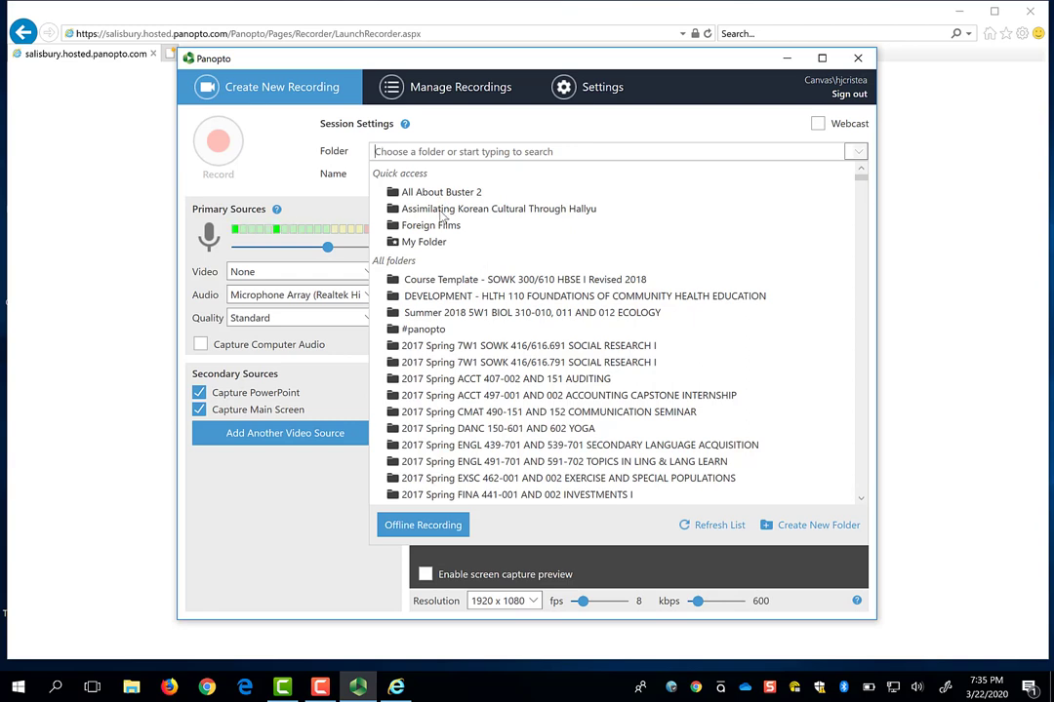
pyautogui.click(443, 208)
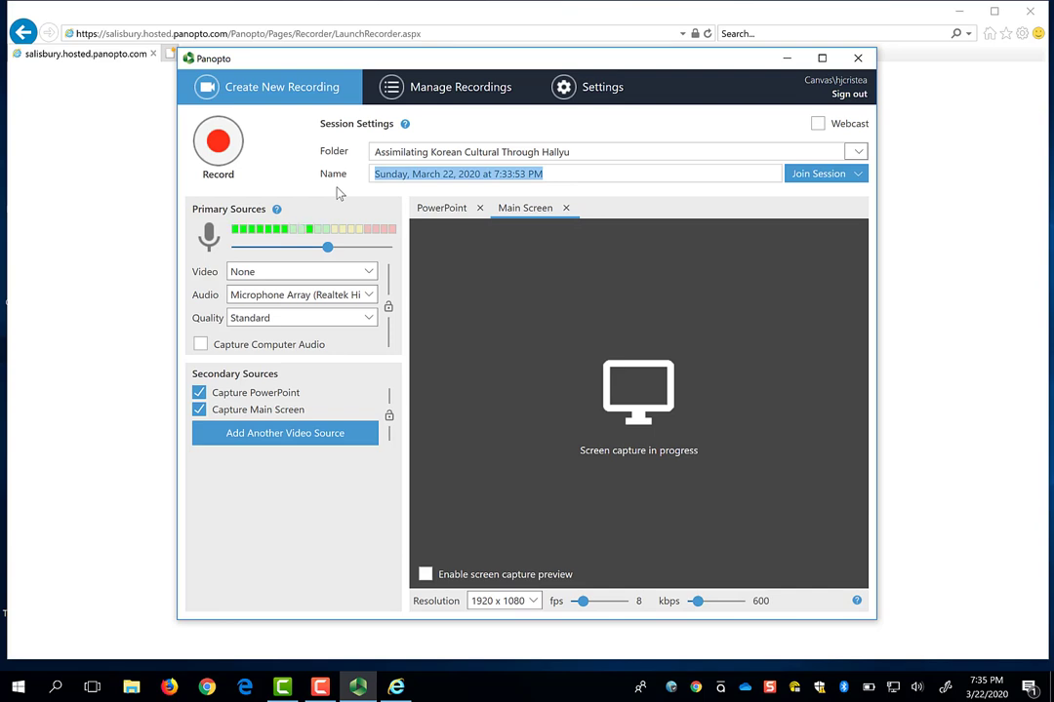
pyautogui.write('Lecture for Week 1 (Topic)')
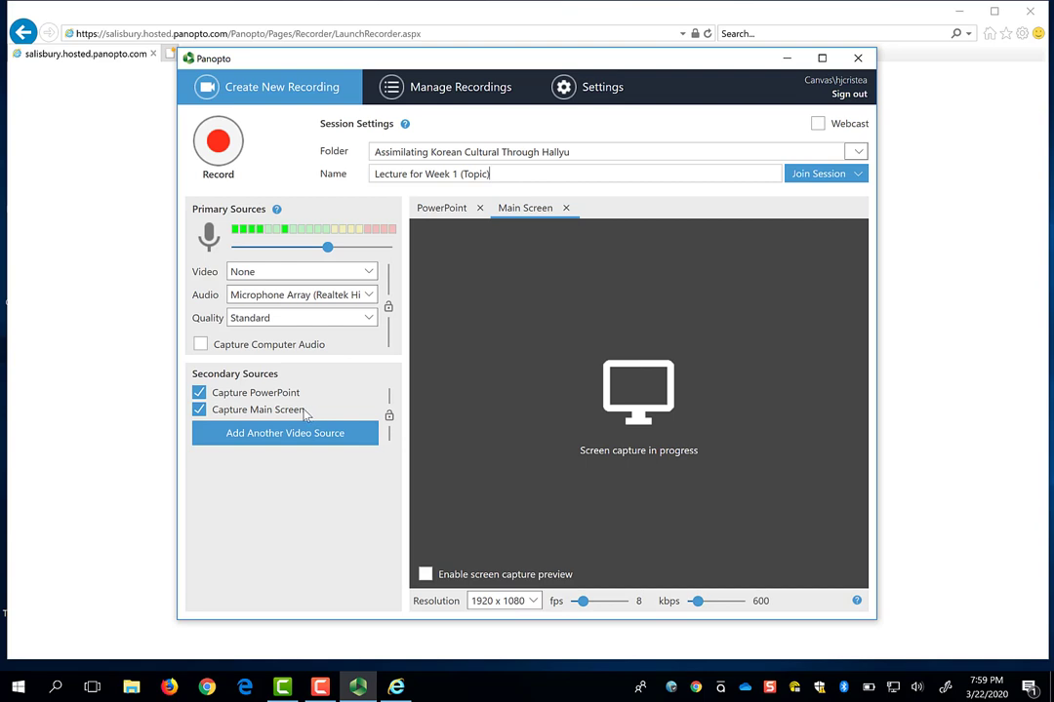
# - Try Microsoft Camera Front as the primary video source, set the video back to None, and check the audio source options
pyautogui.click(370, 273)
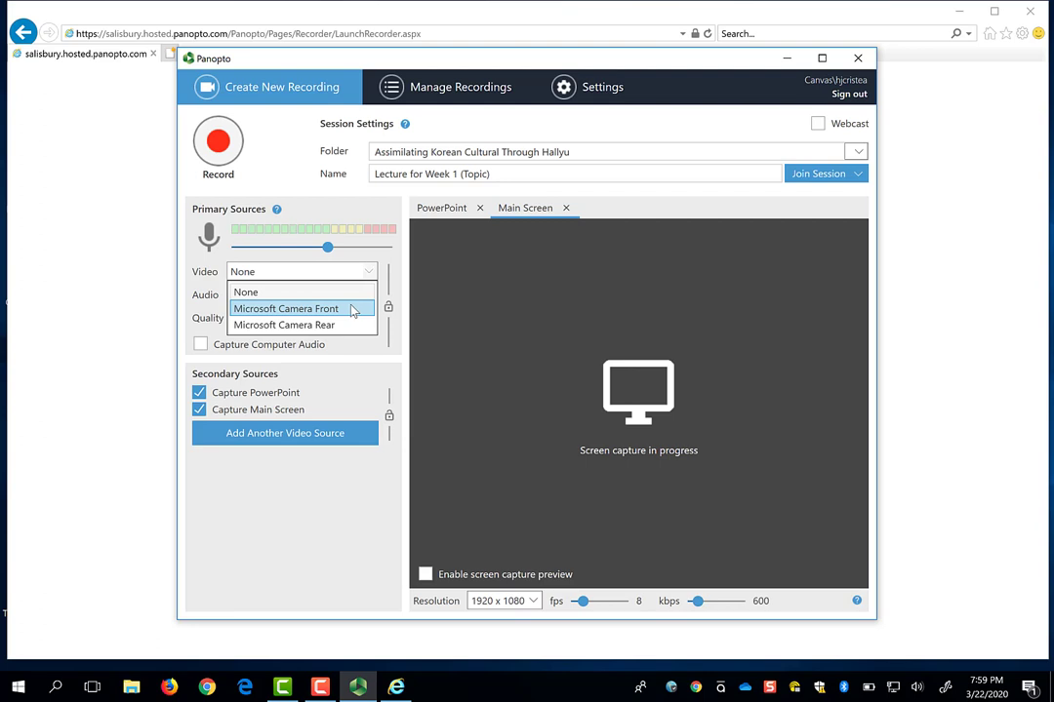
pyautogui.click(353, 310)
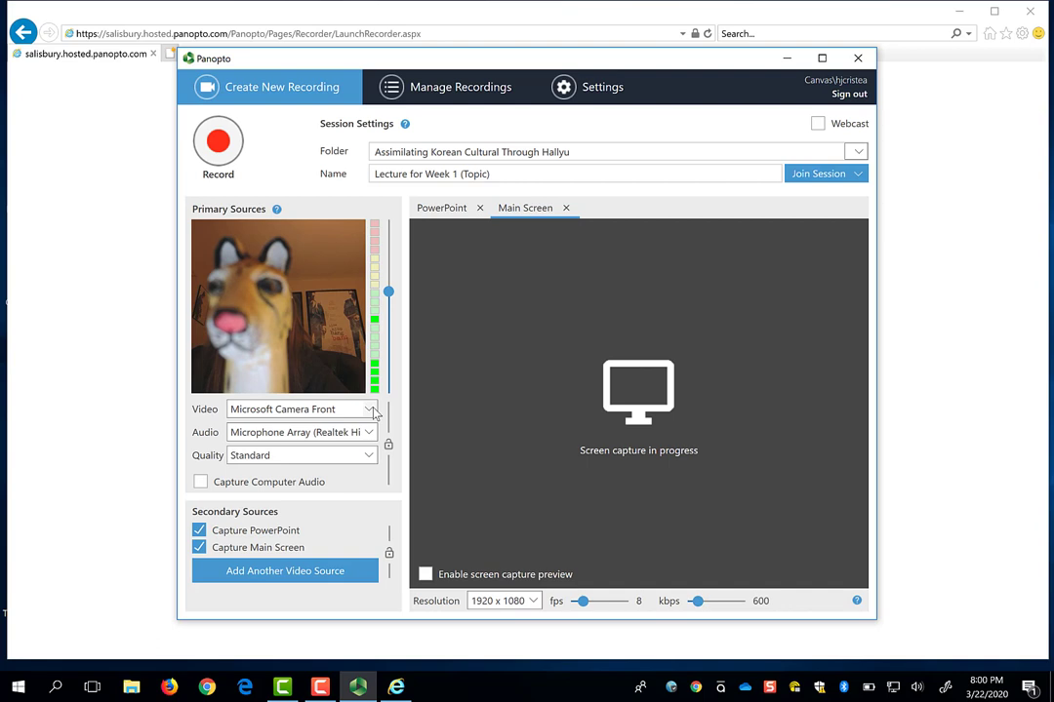
pyautogui.click(370, 411)
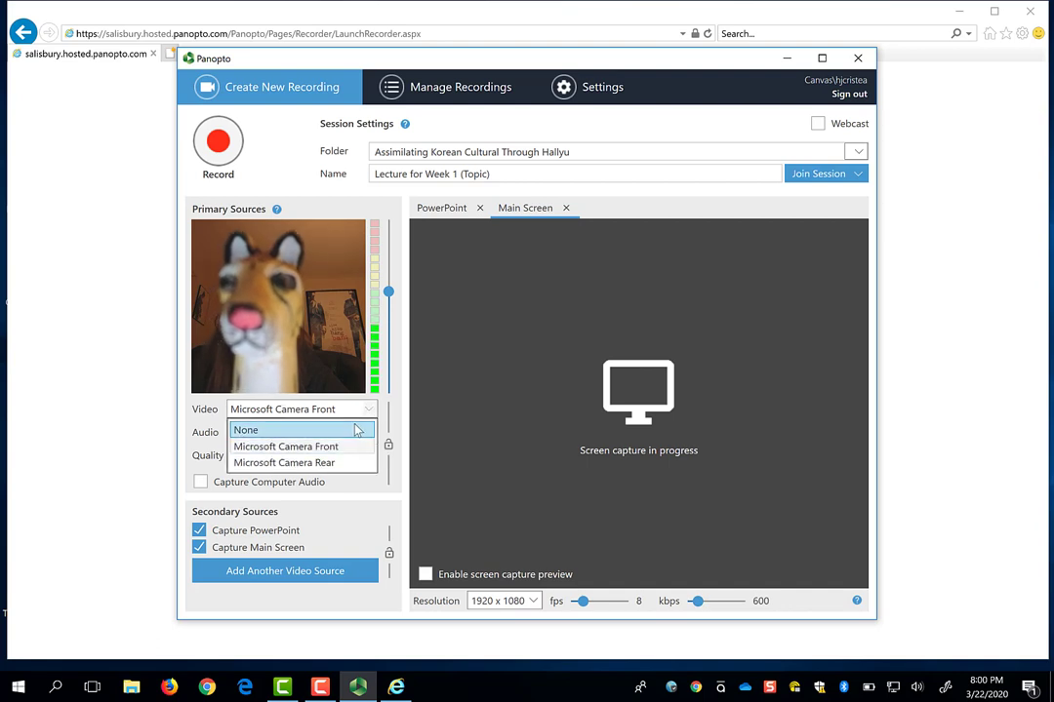
pyautogui.click(356, 430)
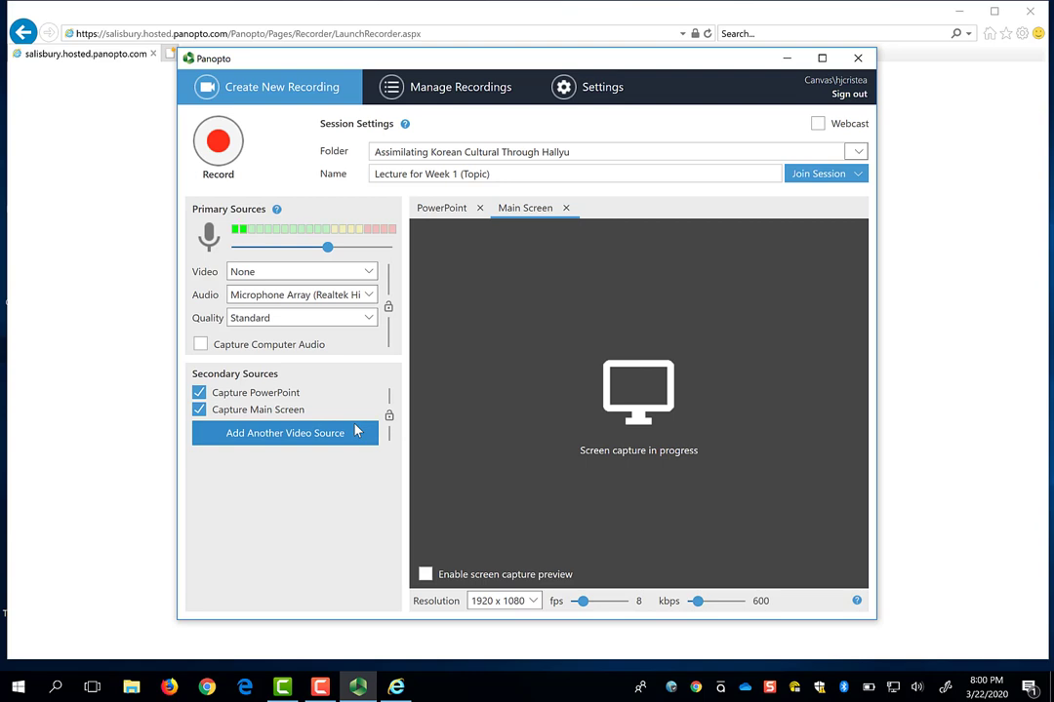
pyautogui.click(368, 295)
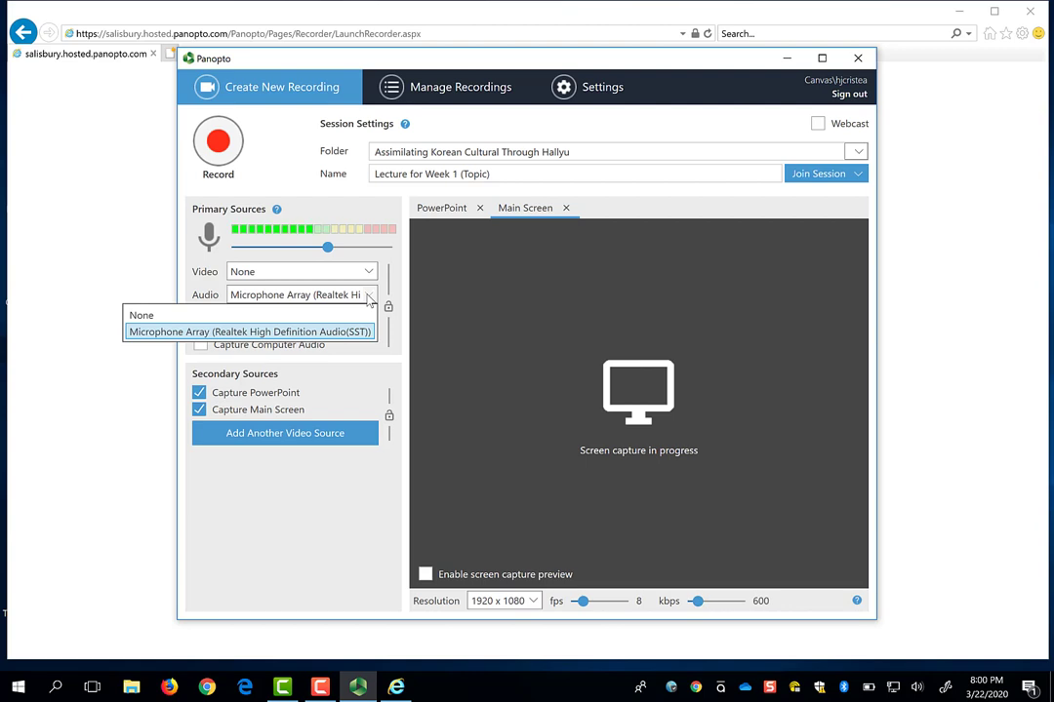
pyautogui.click(365, 369)
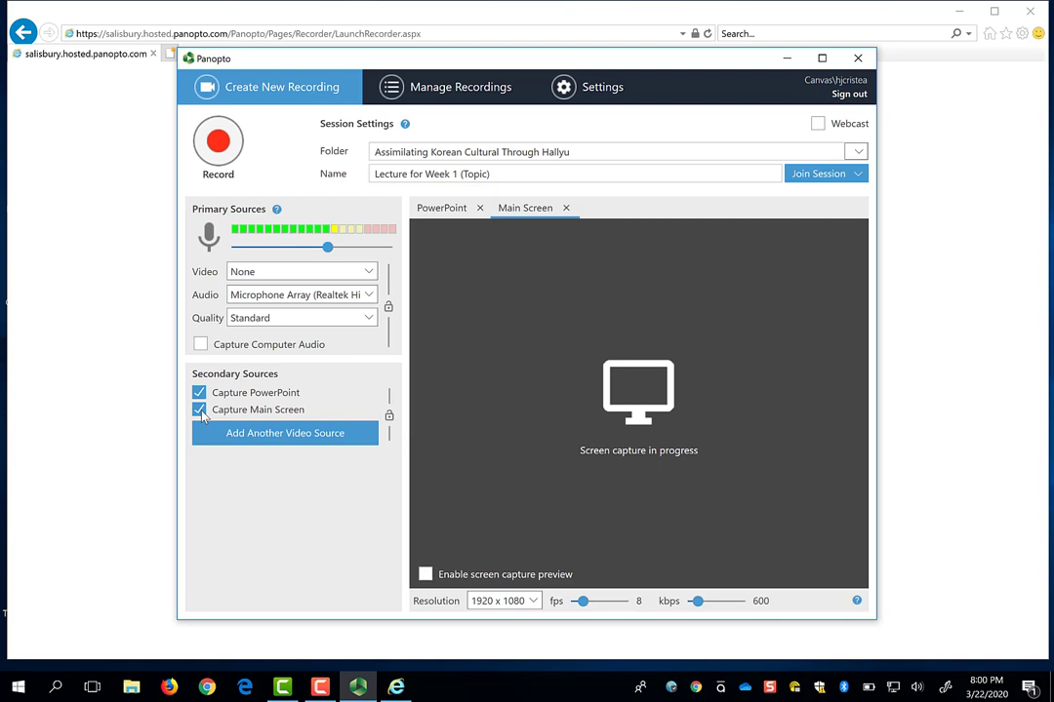
# - Turn off main screen capture, and open the "Keeping Up with Canvas" presentation from the personal network drive to record it
pyautogui.click(200, 411)
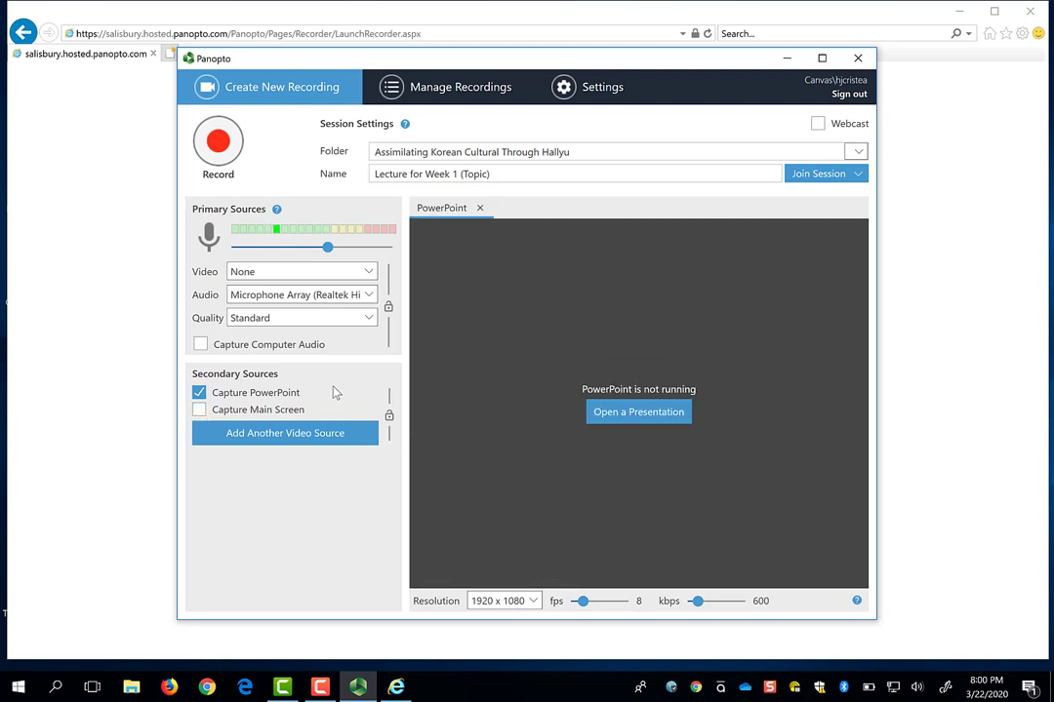
pyautogui.click(661, 416)
pyautogui.scroll(-2, 295, 293)
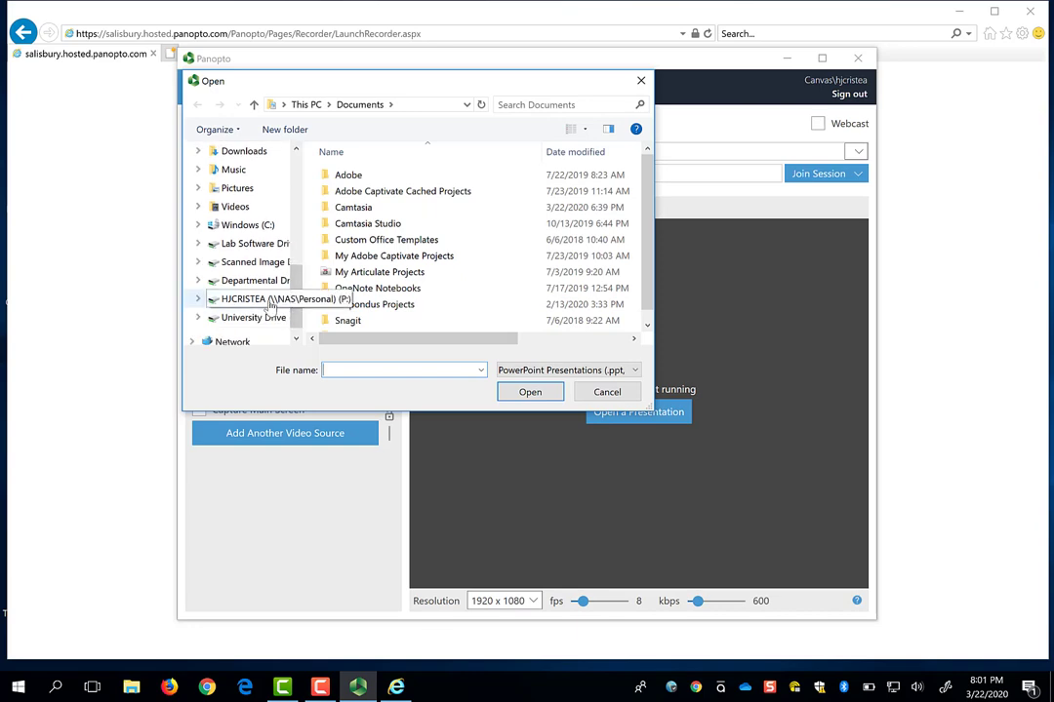
pyautogui.click(271, 305)
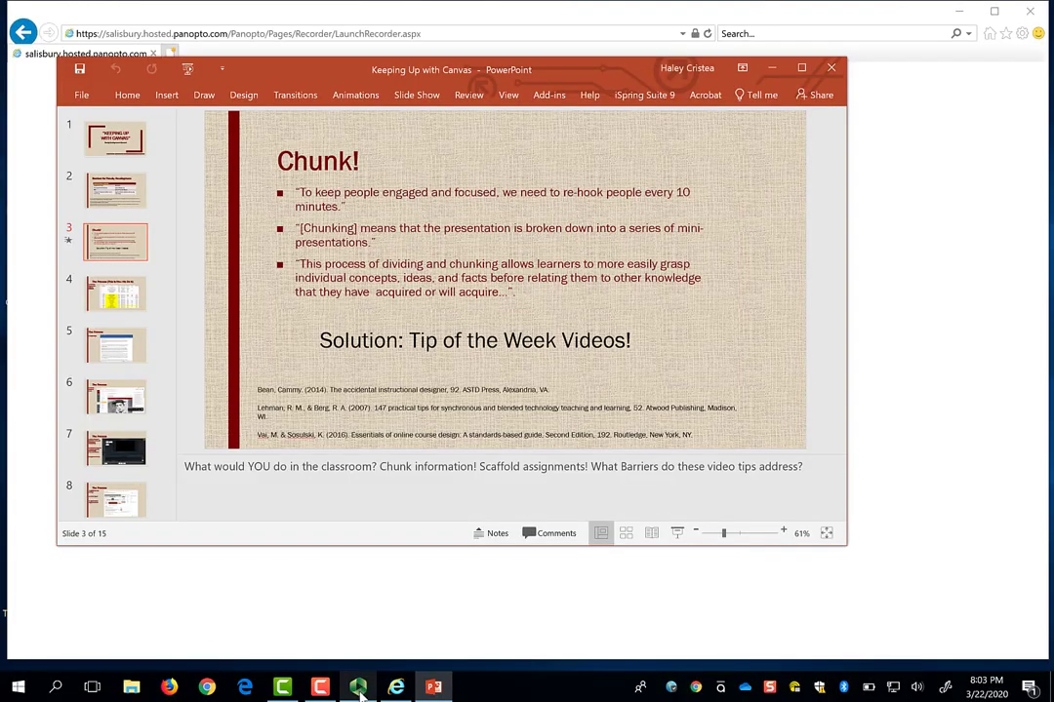
# - Return to Panopto Recorder, stop the recording, and save it as "Lecture for Week 1 (Topic) - Keeping Up with Canvas"
pyautogui.moveTo(359, 690)
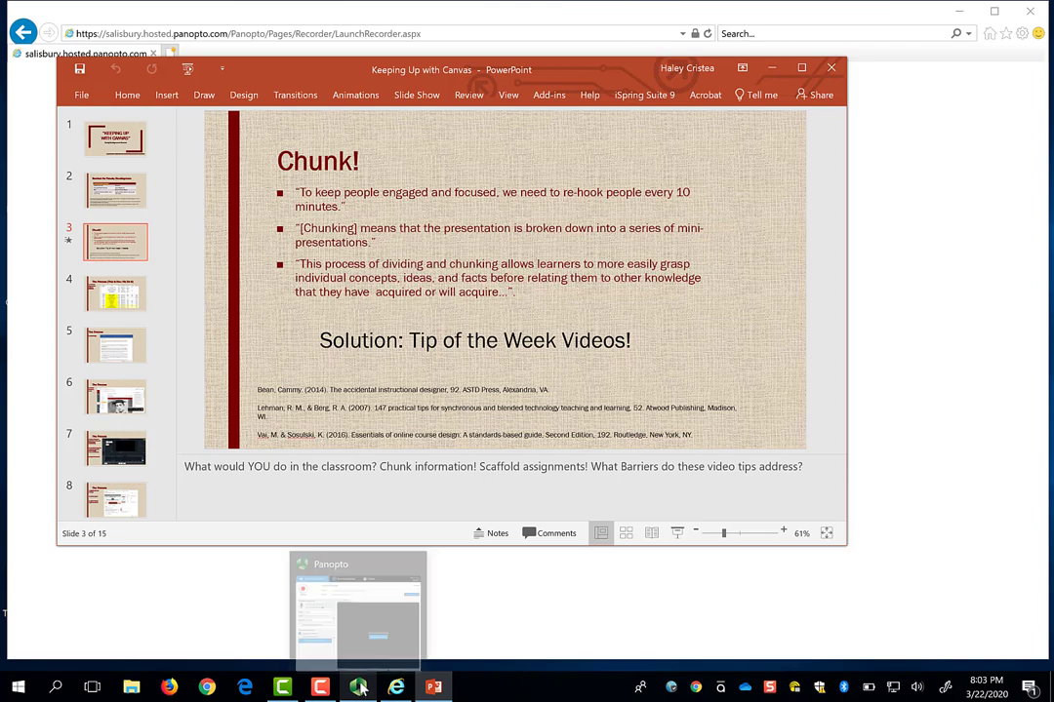
pyautogui.click(358, 600)
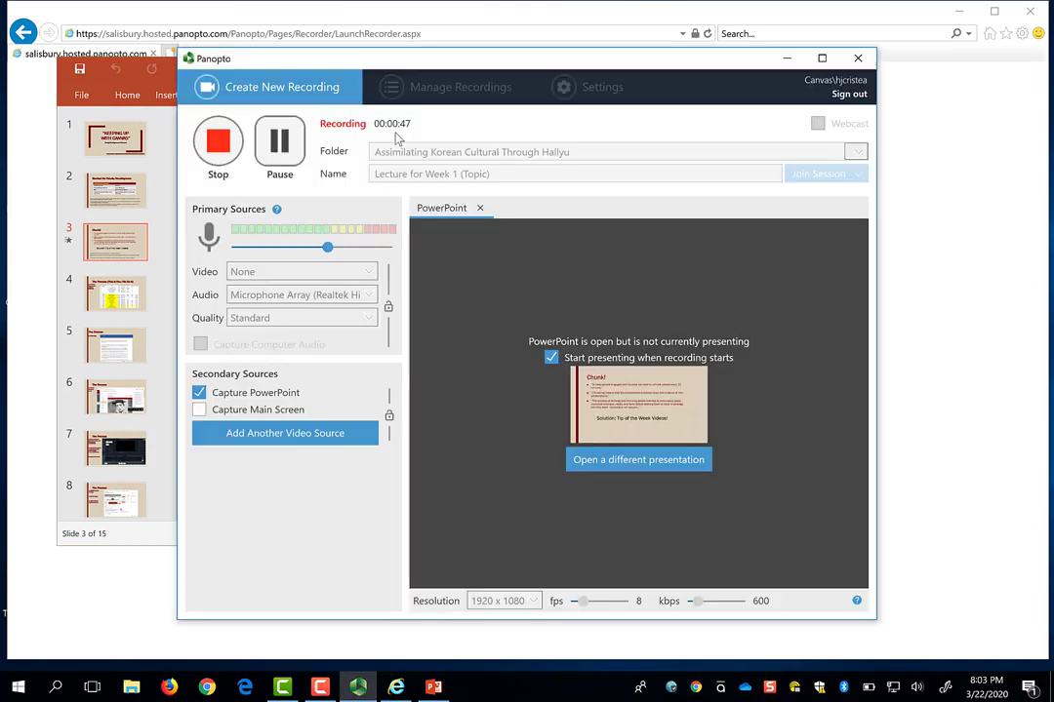
pyautogui.click(221, 144)
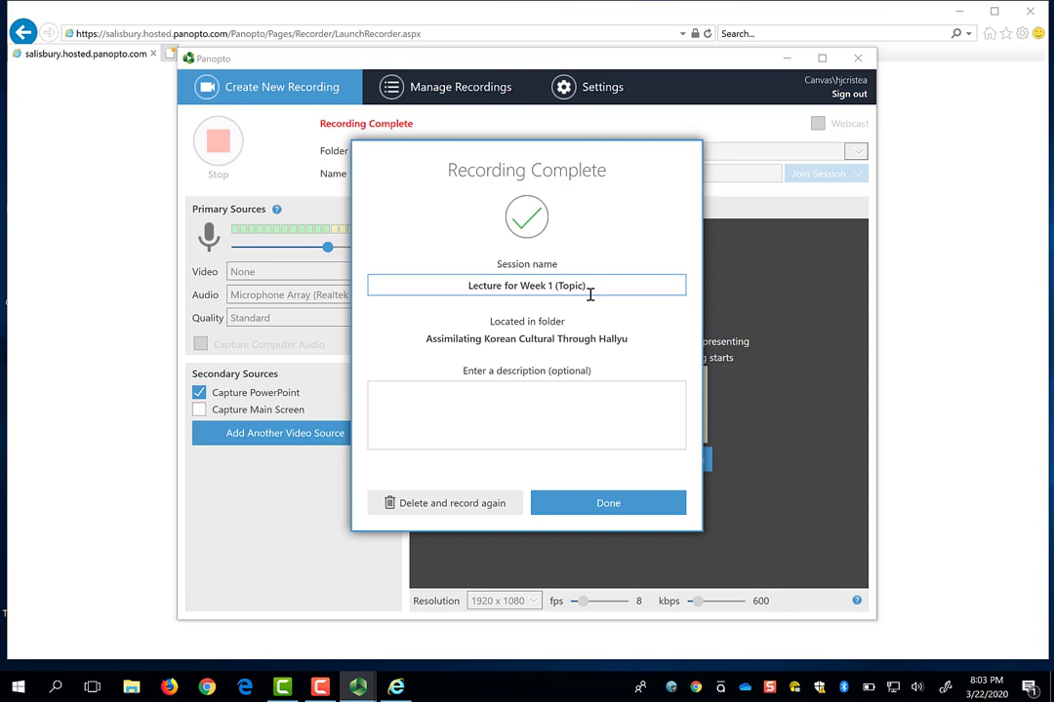
pyautogui.write('- Keeping Up with Canvas')
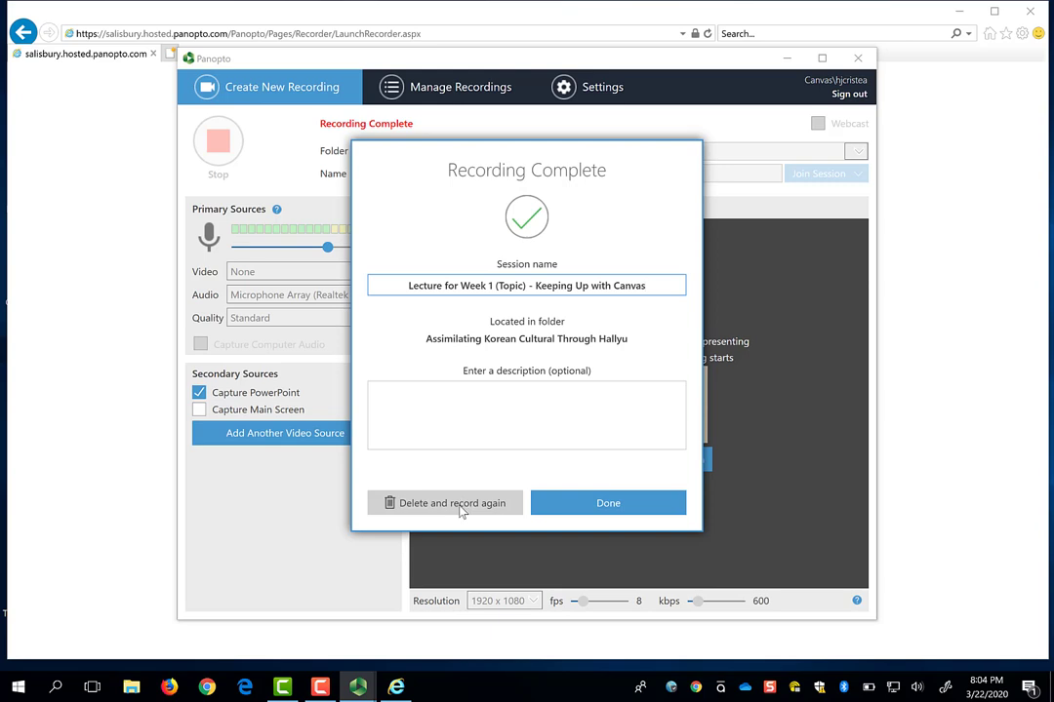
pyautogui.click(612, 511)
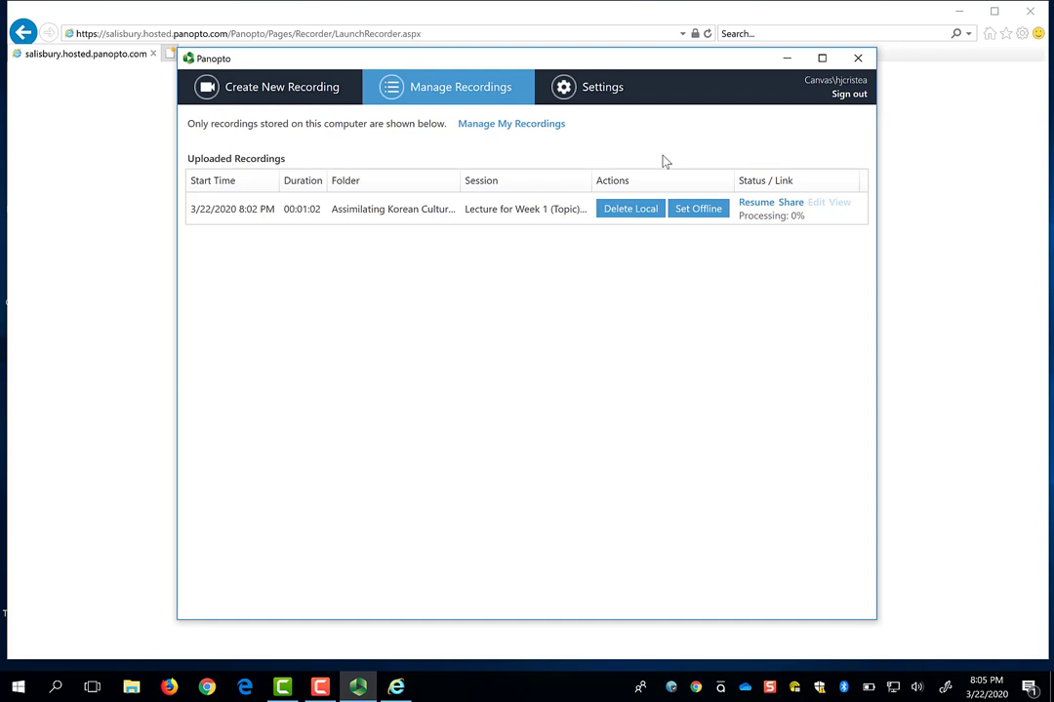
# - Start a new recording capturing only the main screen, and open the "UNIVERSAL DESIGN-ACCESSIBLE CONTENT FOR ALL LEARNERS 11-30-18" presentation from the personal network drive
pyautogui.click(261, 93)
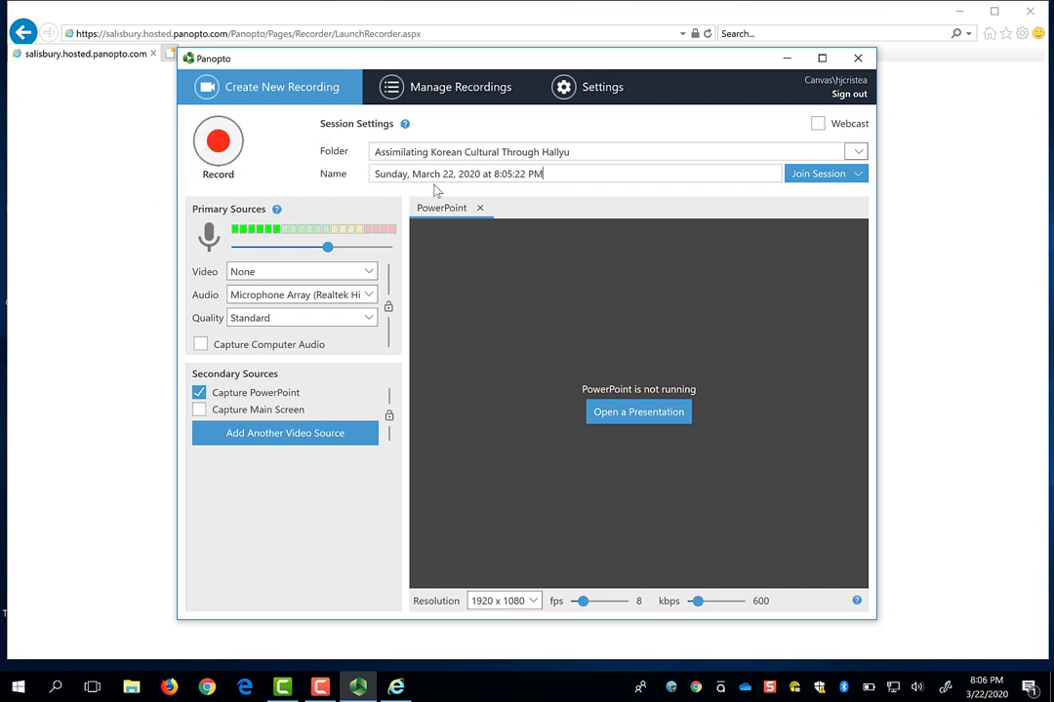
pyautogui.click(199, 410)
pyautogui.click(199, 393)
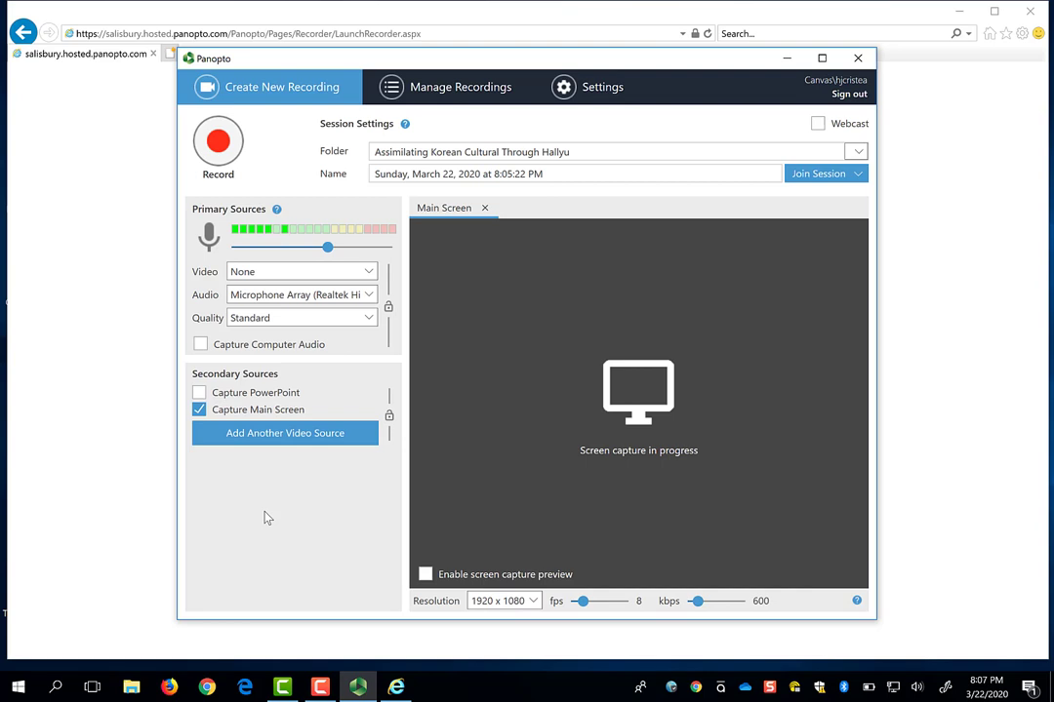
pyautogui.click(218, 142)
pyautogui.click(132, 688)
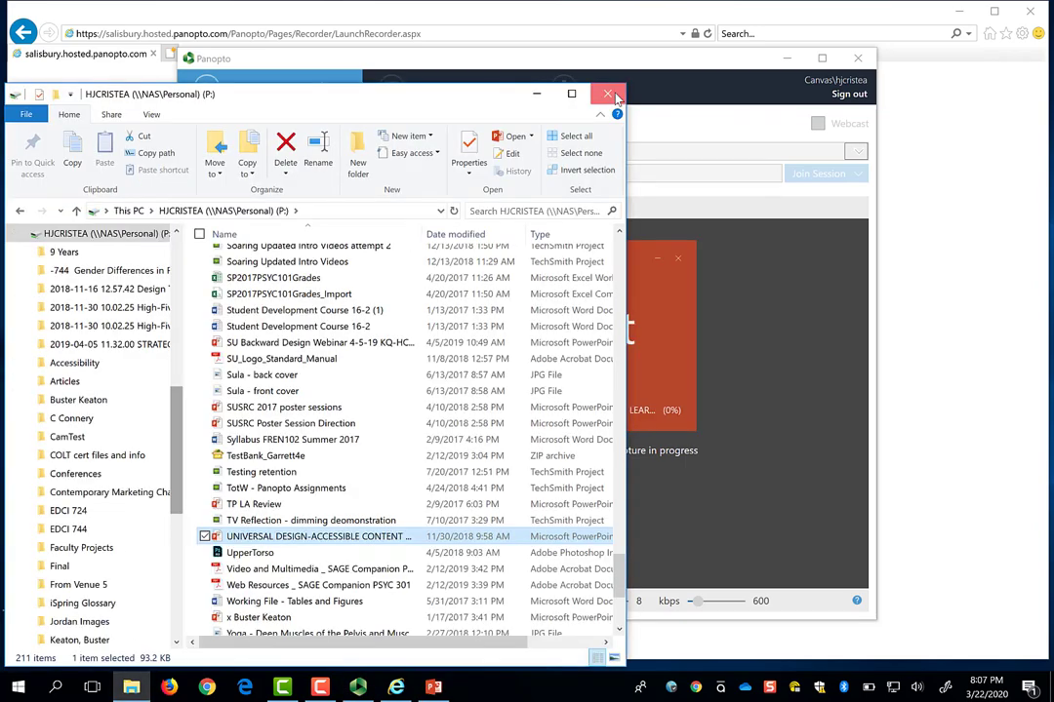
pyautogui.click(615, 96)
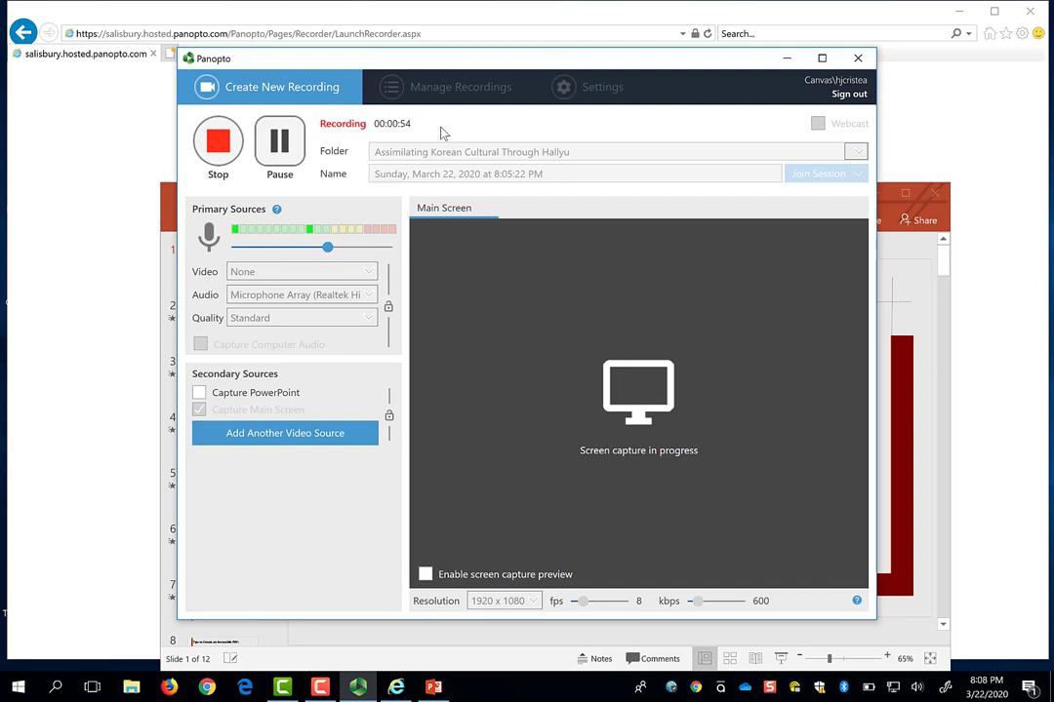
# - Pause and resume the recording, and bring the Universal Design presentation forward to run its slide show
pyautogui.click(280, 146)
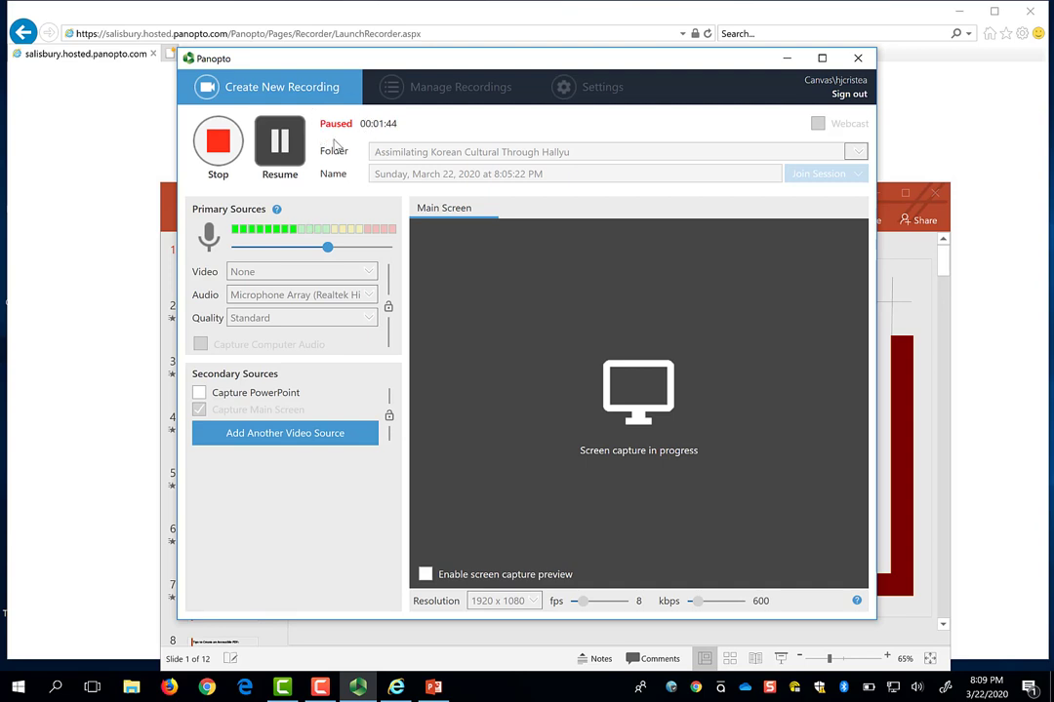
pyautogui.click(278, 144)
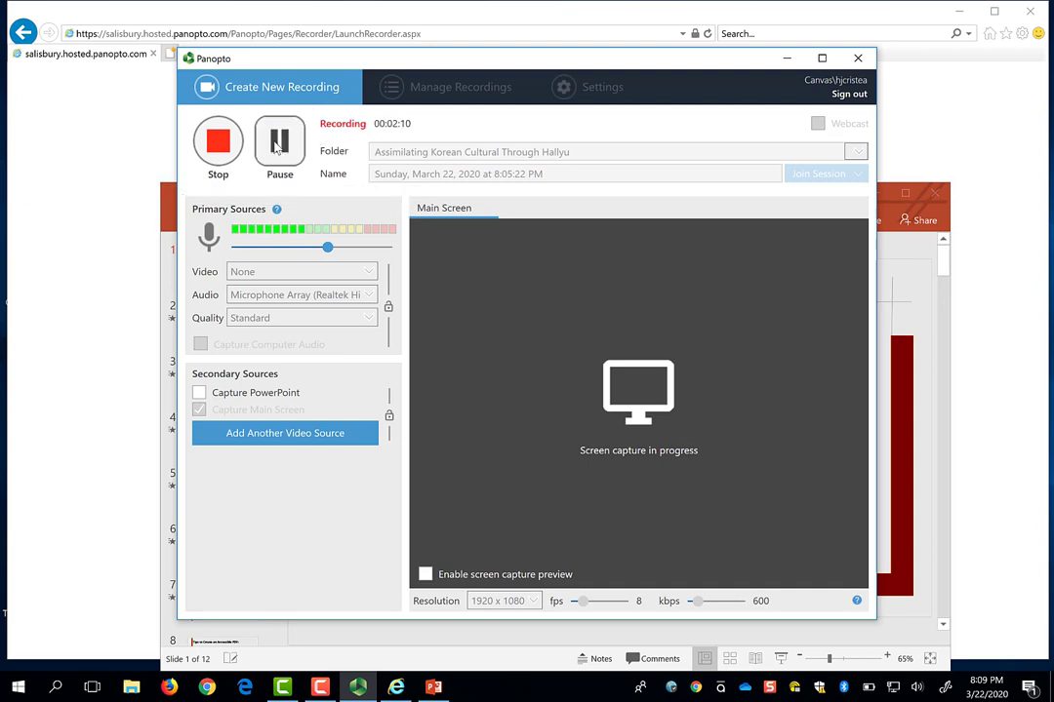
pyautogui.click(886, 223)
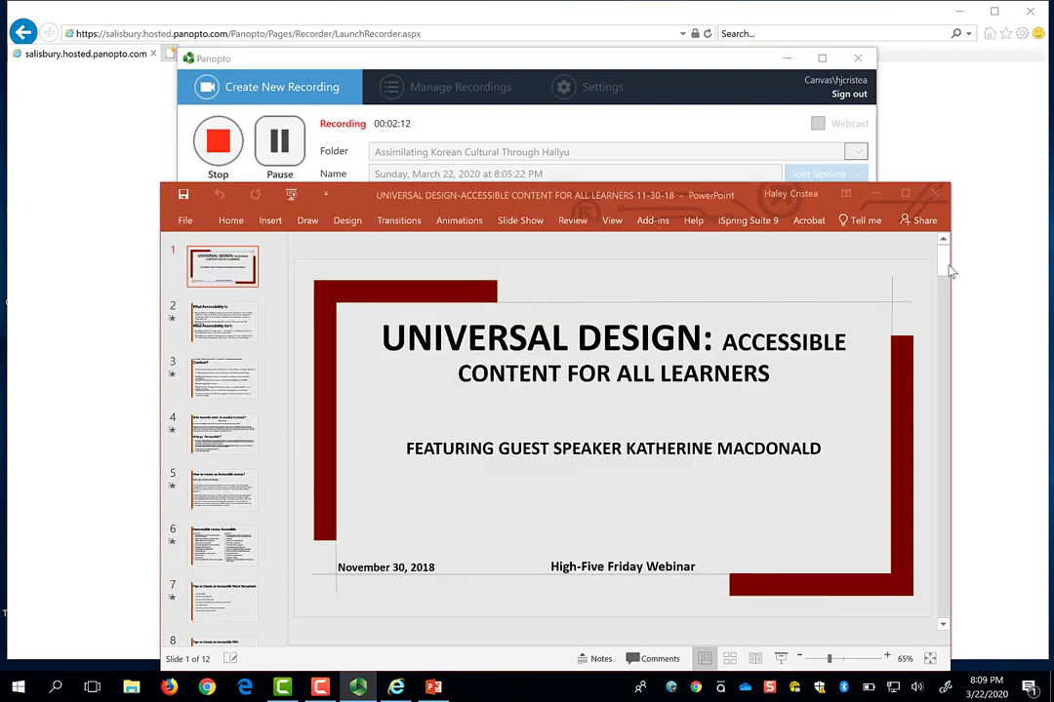
pyautogui.click(522, 220)
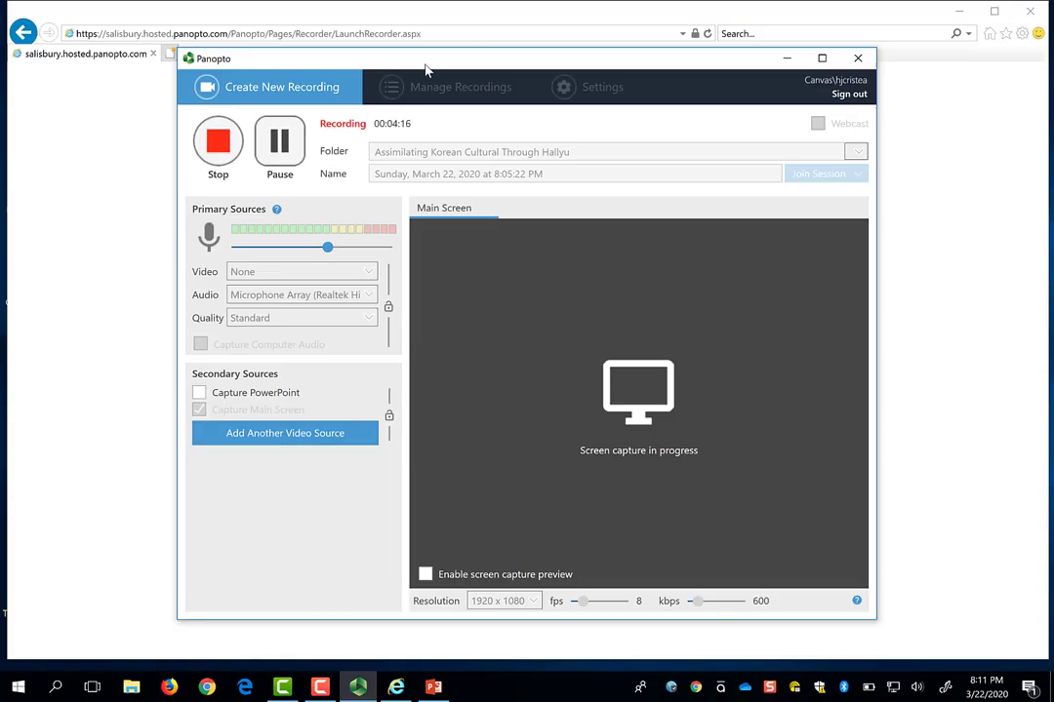
# - Stop the main screen recording and save the session under the name "Accessiblity Lecture"
pyautogui.click(218, 143)
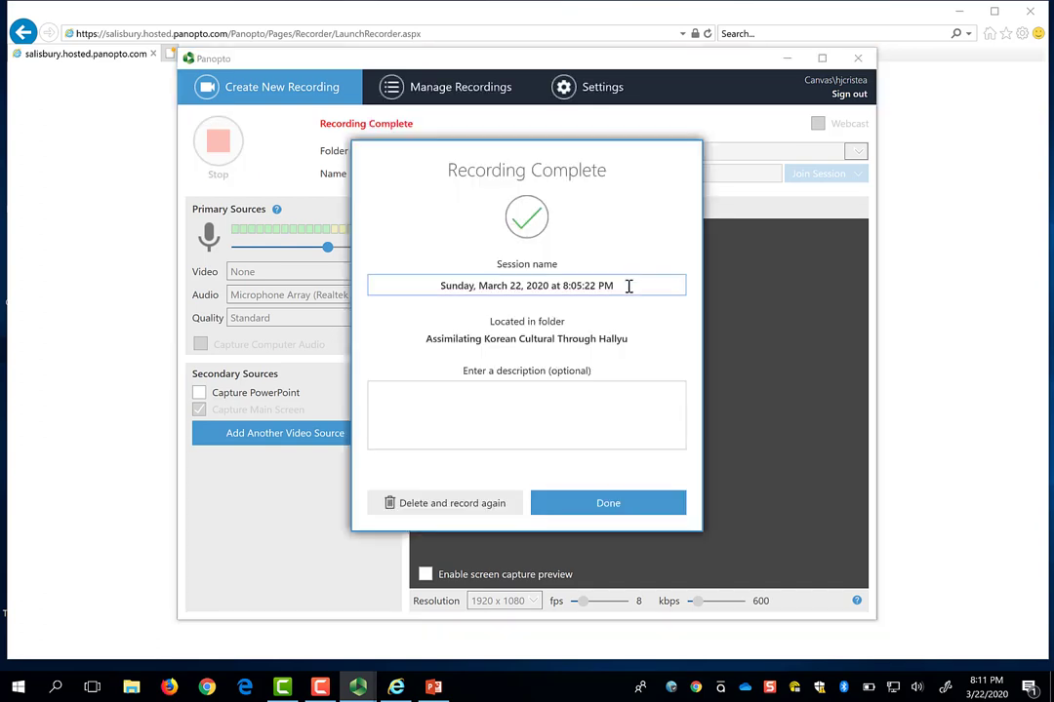
pyautogui.click(628, 286)
pyautogui.hotkey('ctrl', 'a')
pyautogui.write('Accessiblity Lecture')
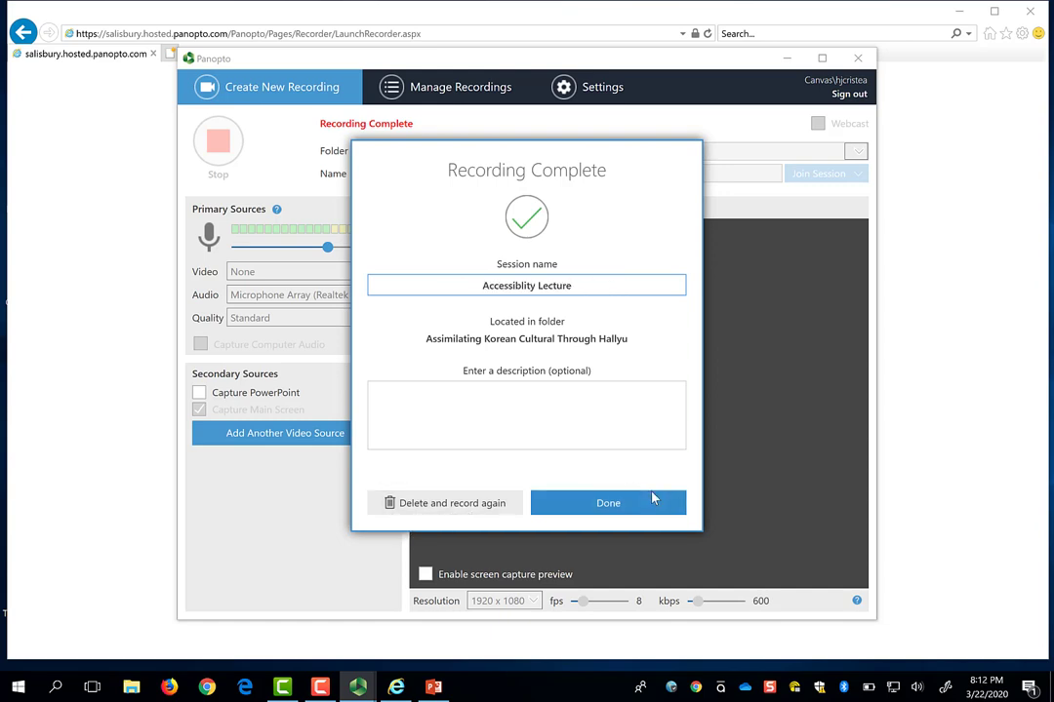
pyautogui.click(629, 503)
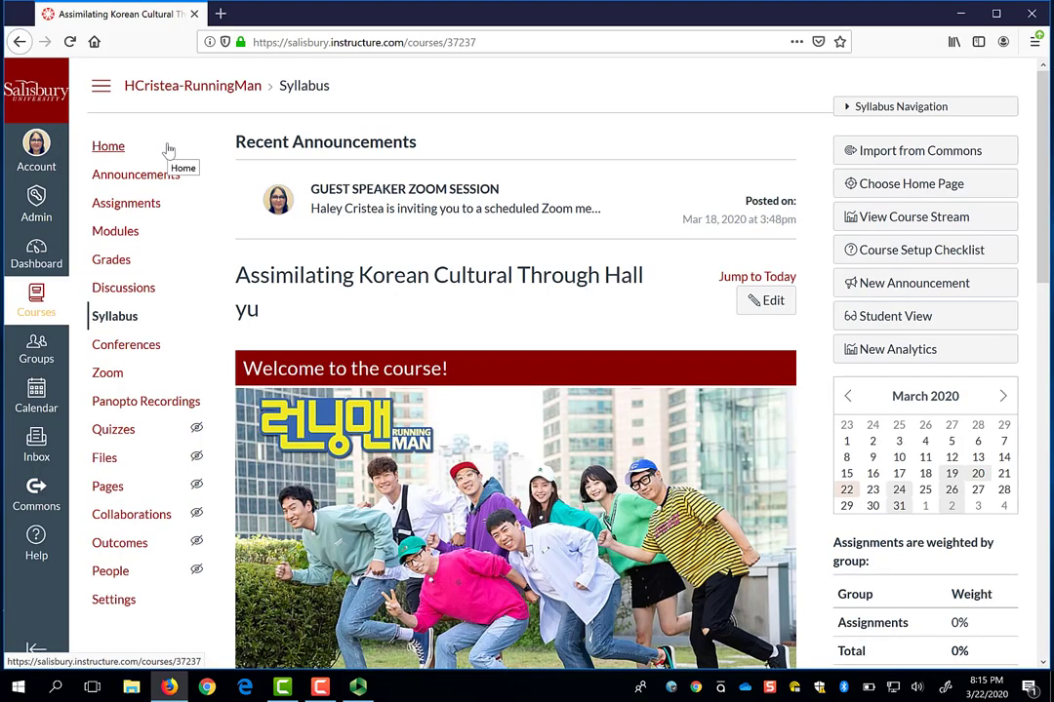
# - Open the Canvas course's Panopto Recordings page and upload the "Importing Content" video from the TotW vids for Review folder
pyautogui.click(116, 407)
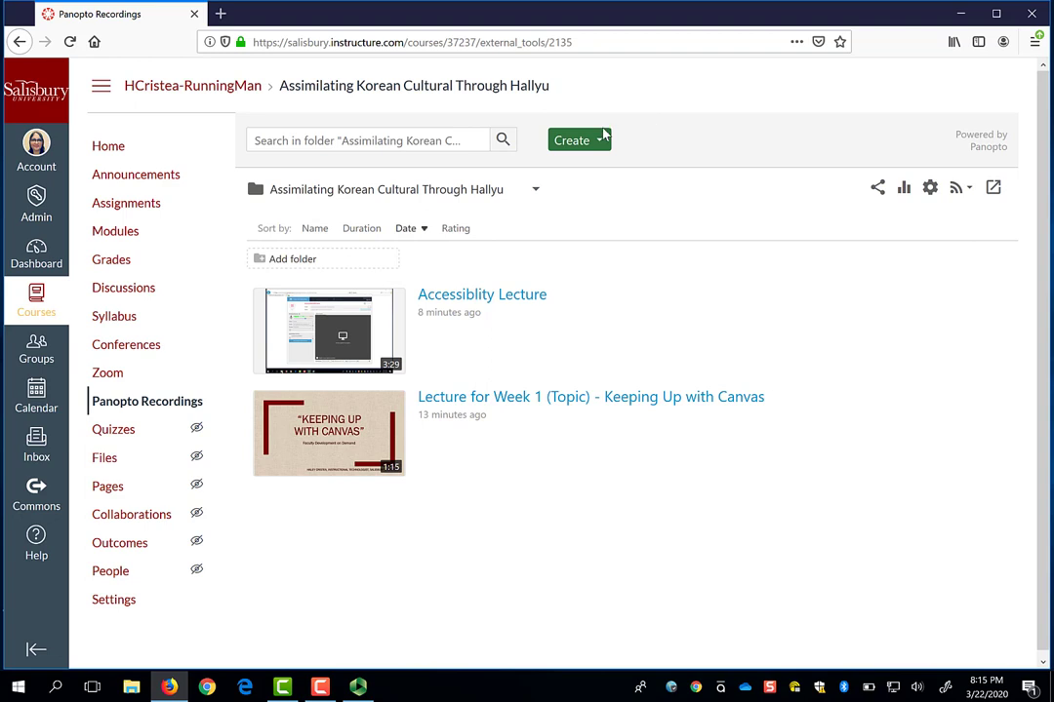
pyautogui.click(602, 143)
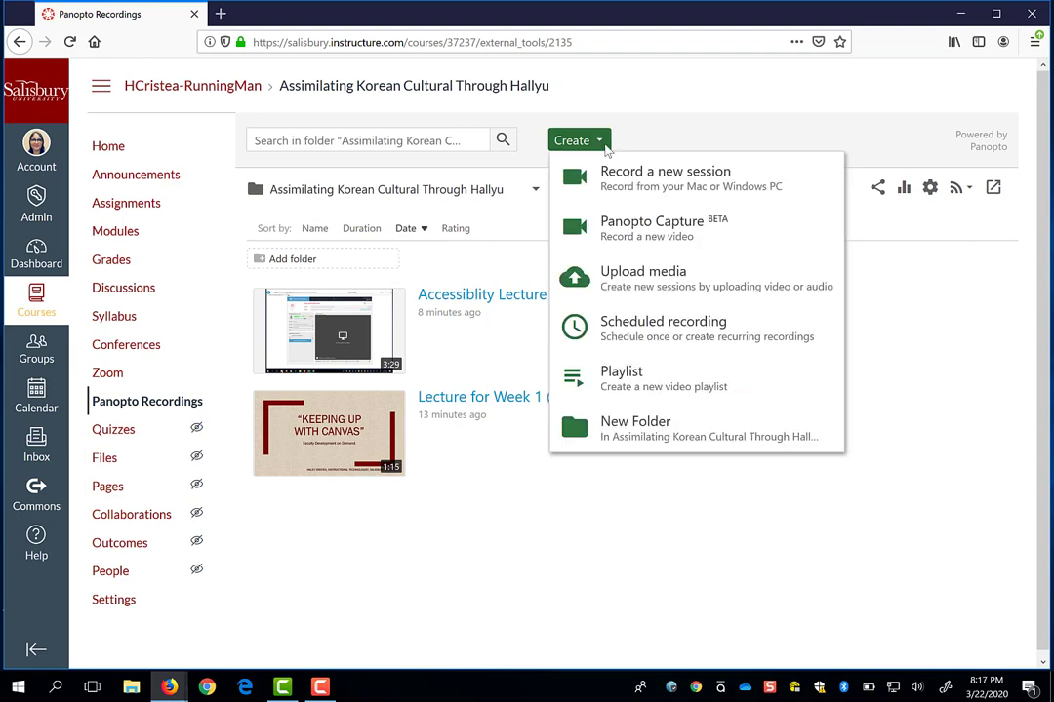
pyautogui.click(627, 280)
pyautogui.click(625, 282)
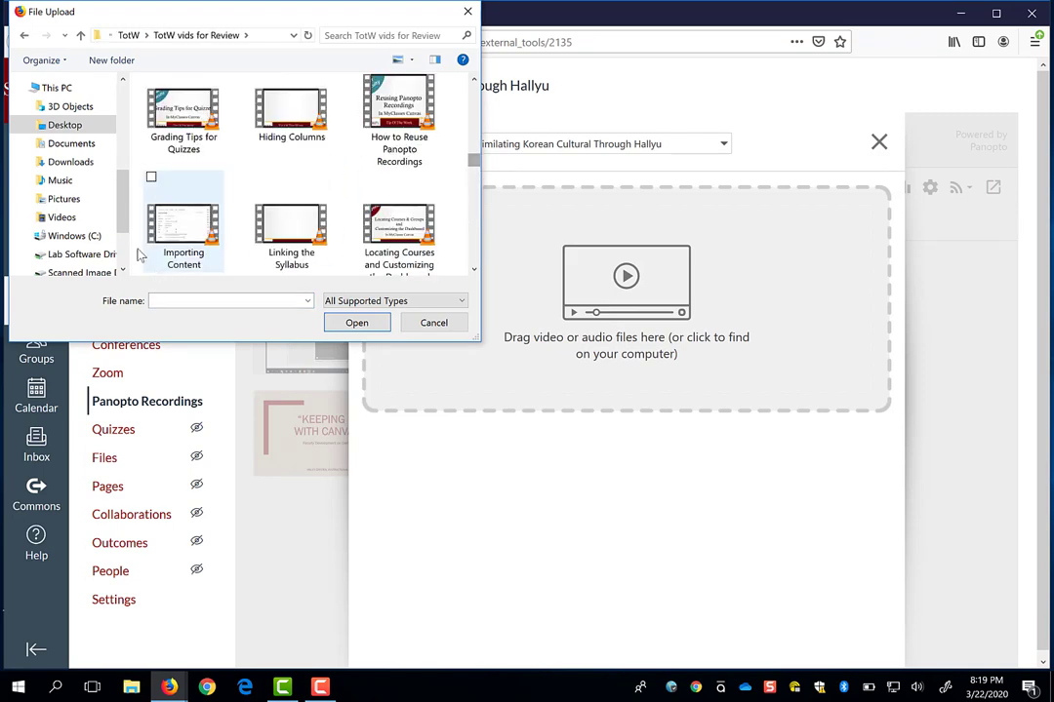
pyautogui.doubleClick(178, 209)
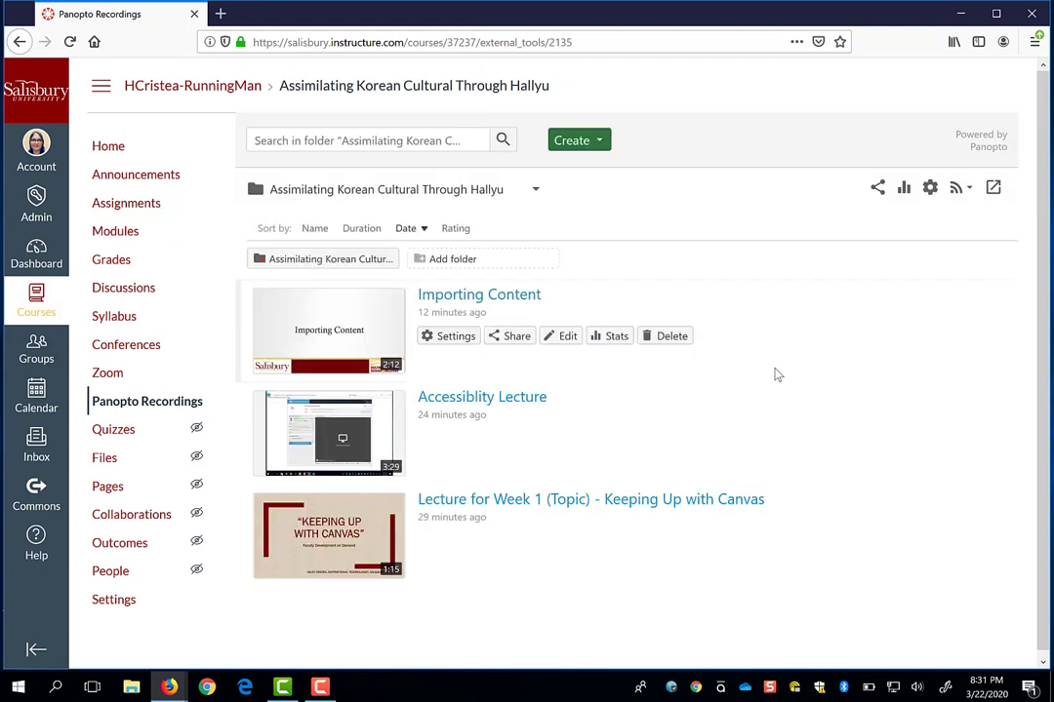
# - Show the management options for the Accessiblity Lecture recording, including Delete
pyautogui.moveTo(671, 442)
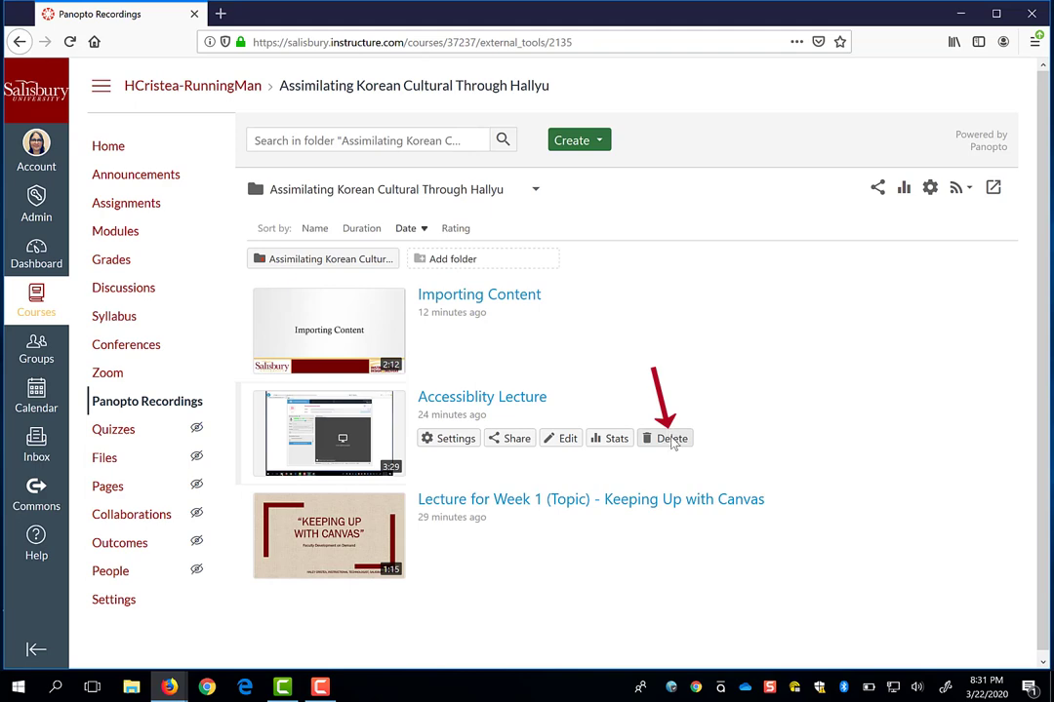